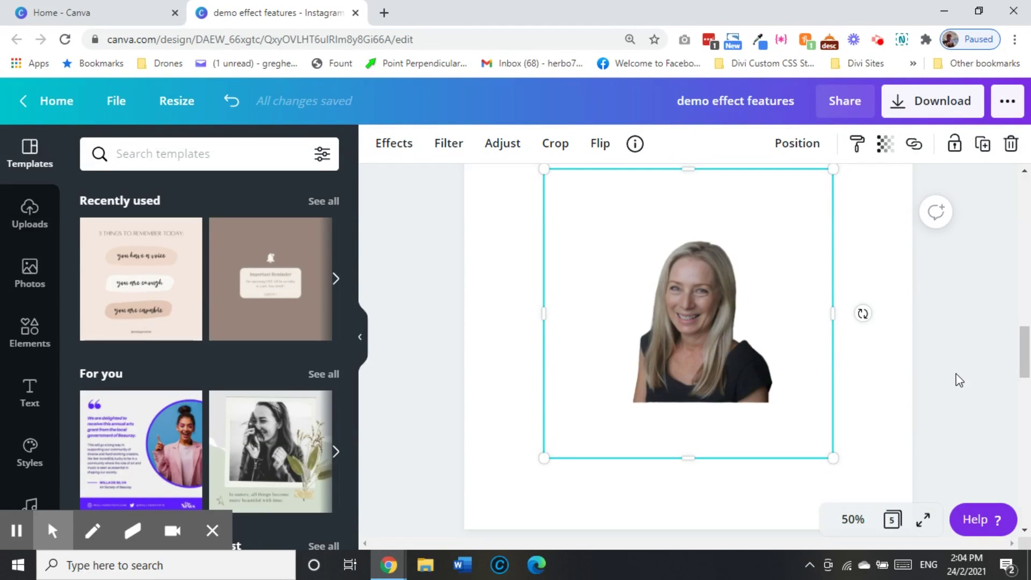
- Scroll through the design pages back to the cut-out portrait on page 3
scroll(957, 379, up, 2)
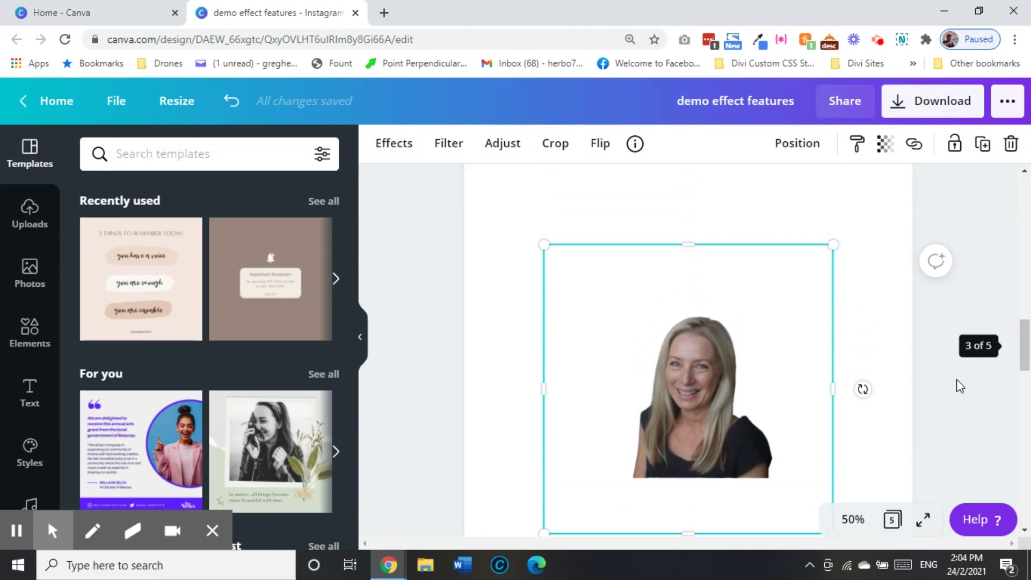
scroll(956, 379, up, 15)
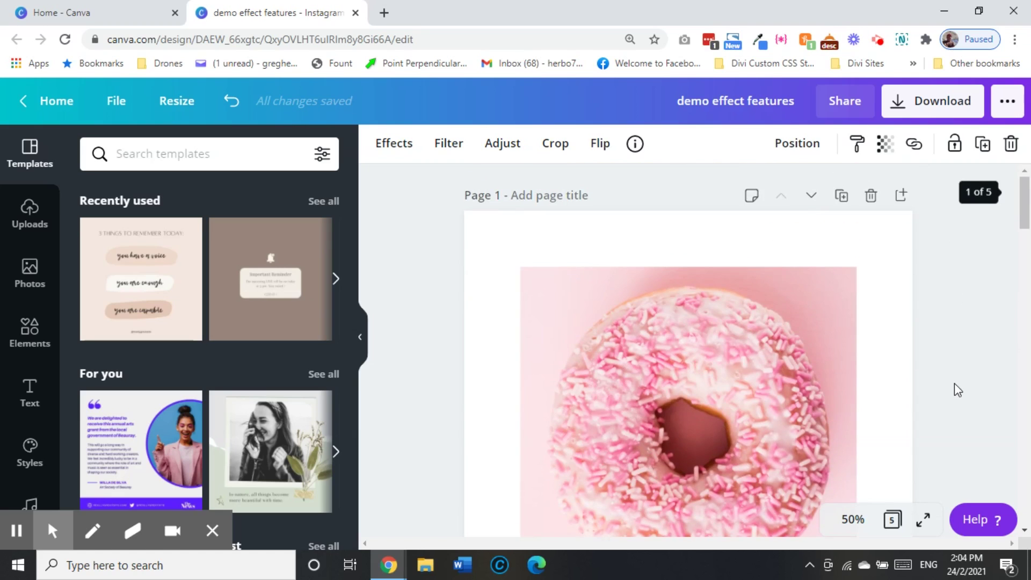
scroll(958, 389, down, 8)
scroll(955, 385, down, 8)
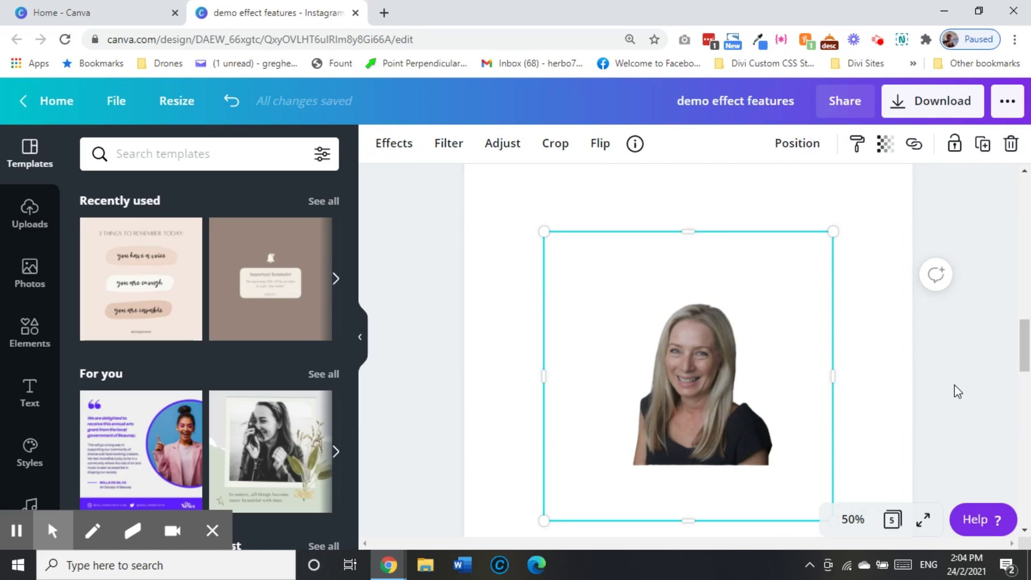
scroll(955, 385, down, 3)
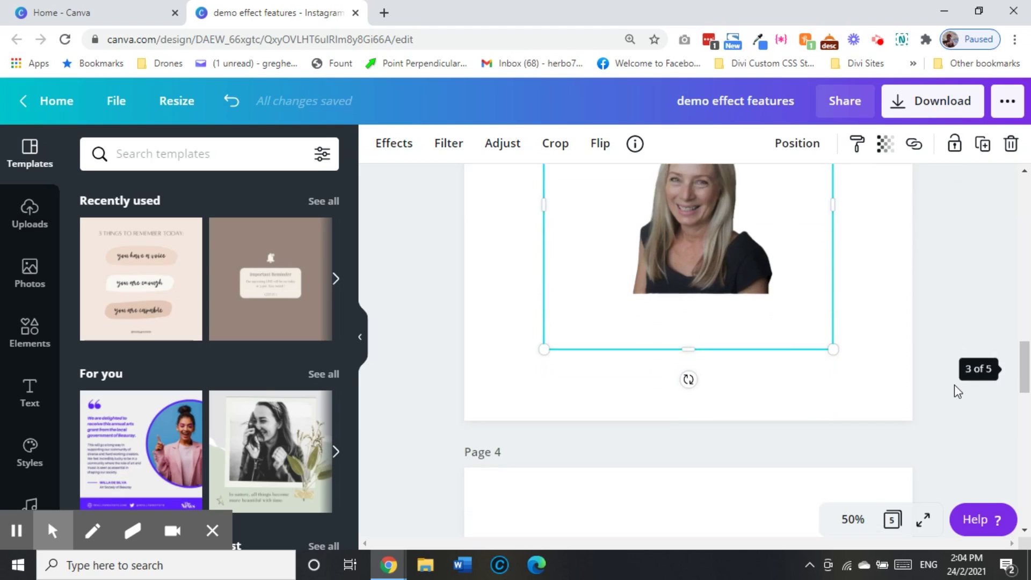
scroll(955, 384, up, 5)
scroll(718, 440, down, 2)
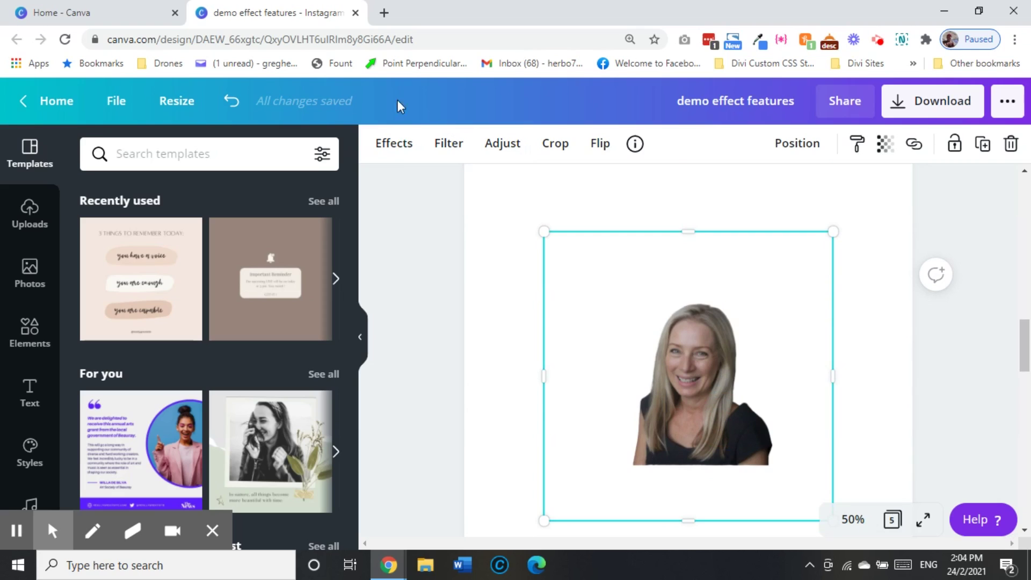
- Open the portrait's Effects list and expand every Smartmockups option
click(394, 146)
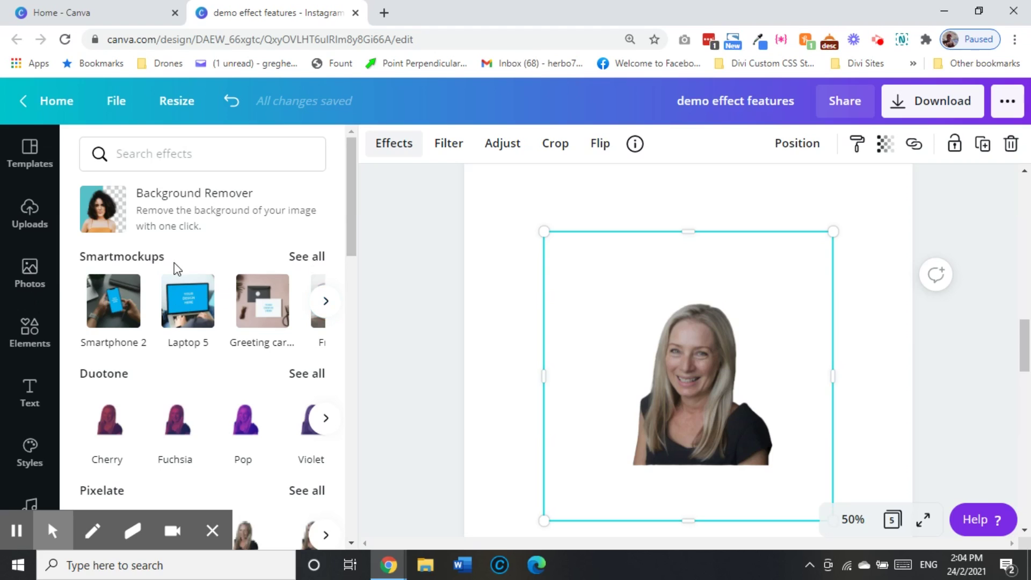
click(306, 258)
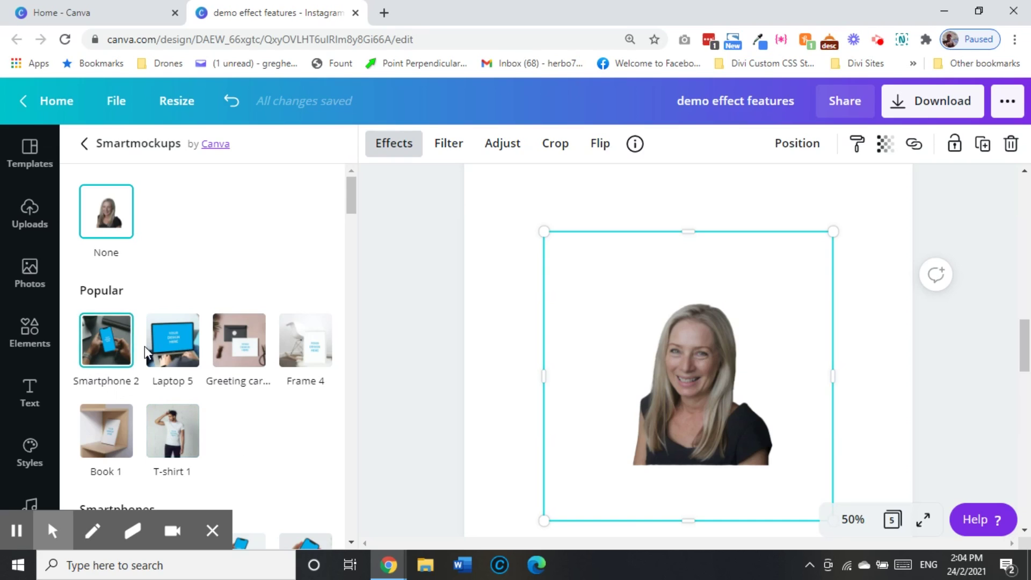
- Try the Laptop 5 and greeting card mockups, then settle on Poster 6 on a wall
click(185, 356)
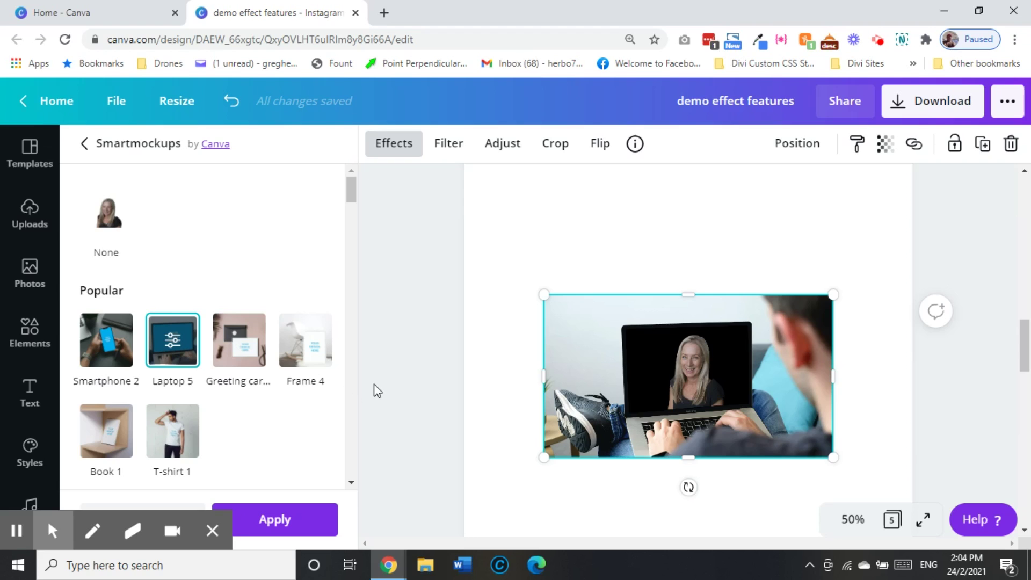
scroll(269, 384, down, 6)
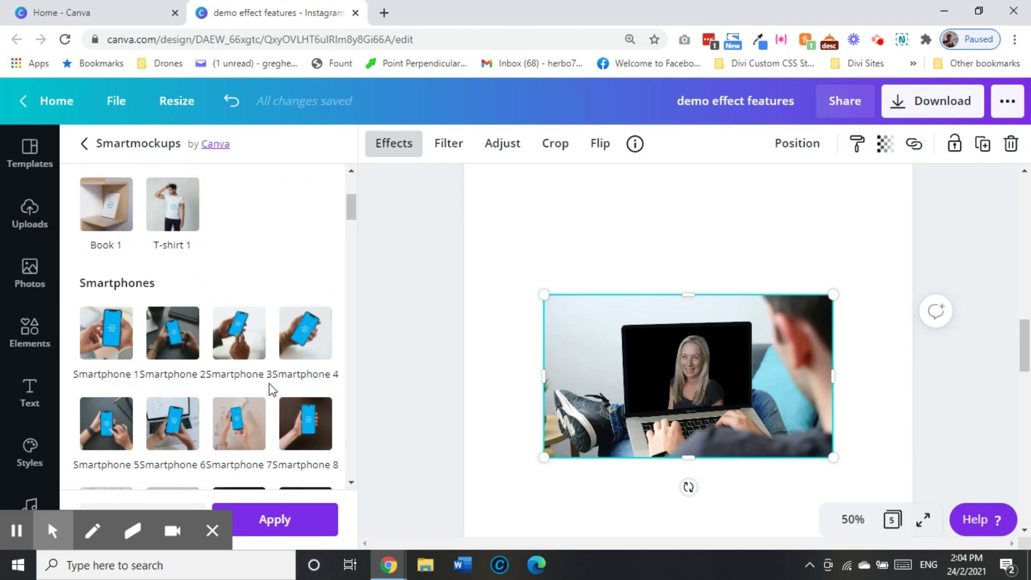
scroll(269, 384, down, 5)
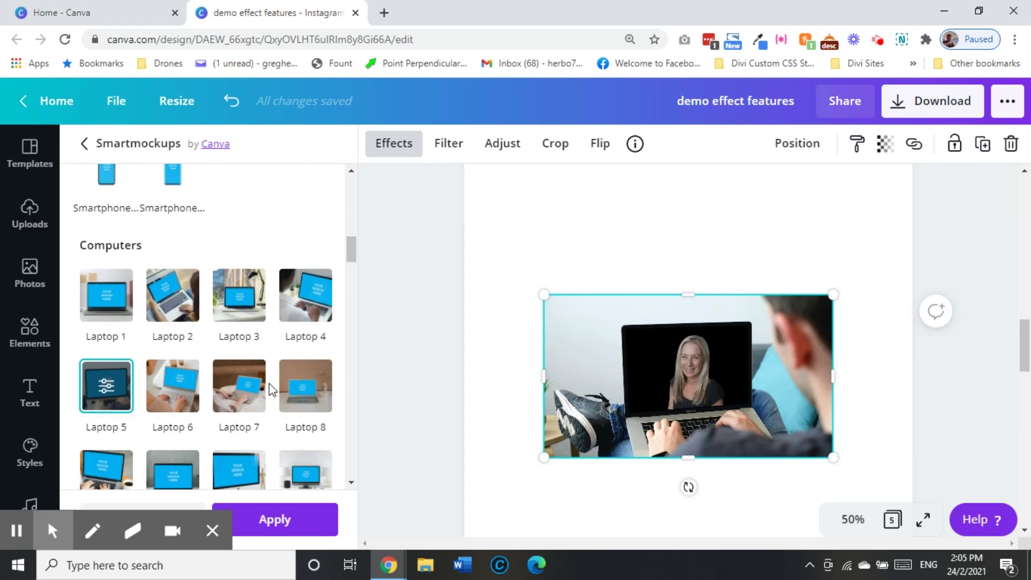
scroll(270, 383, down, 7)
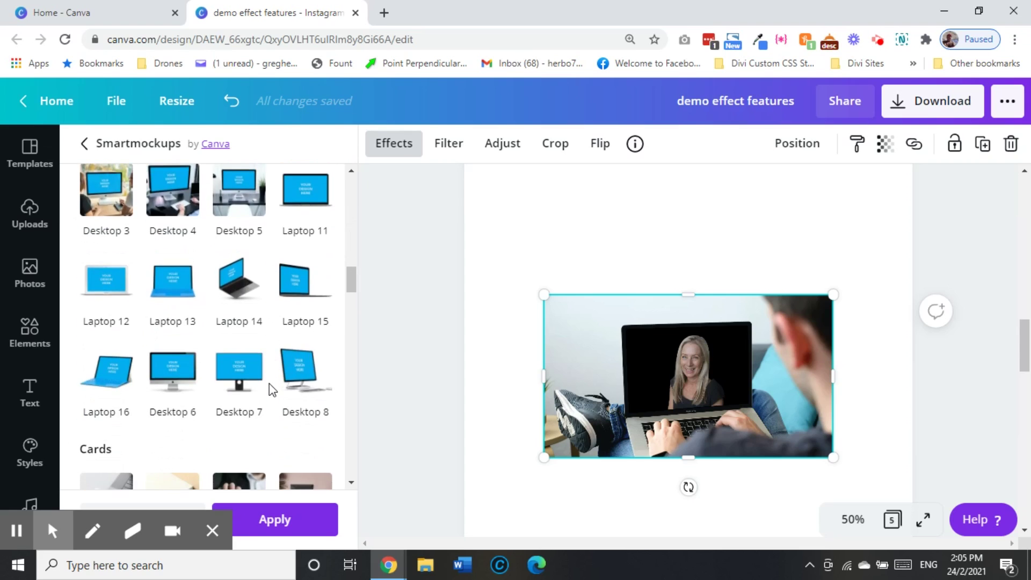
scroll(269, 383, down, 2)
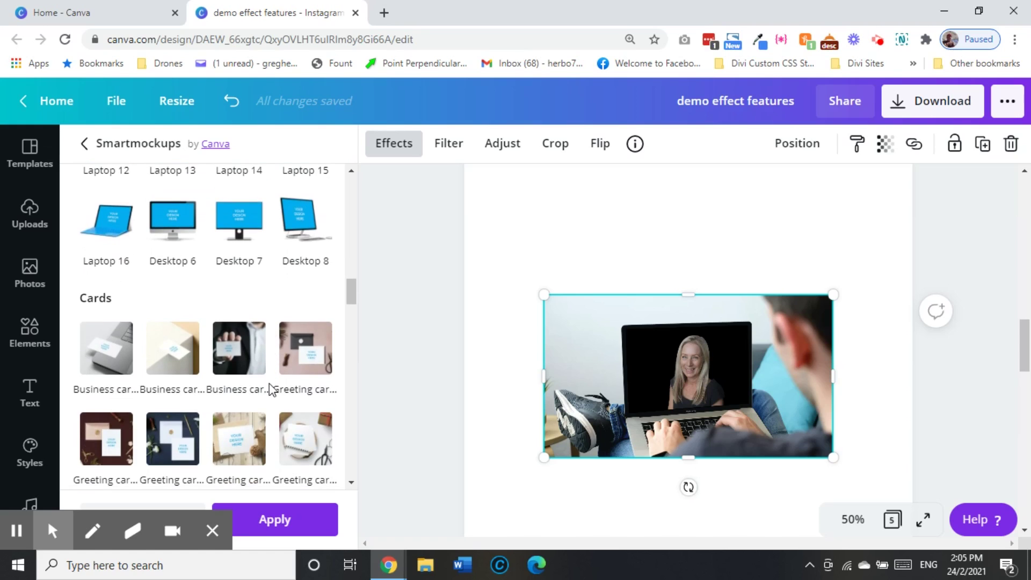
click(310, 357)
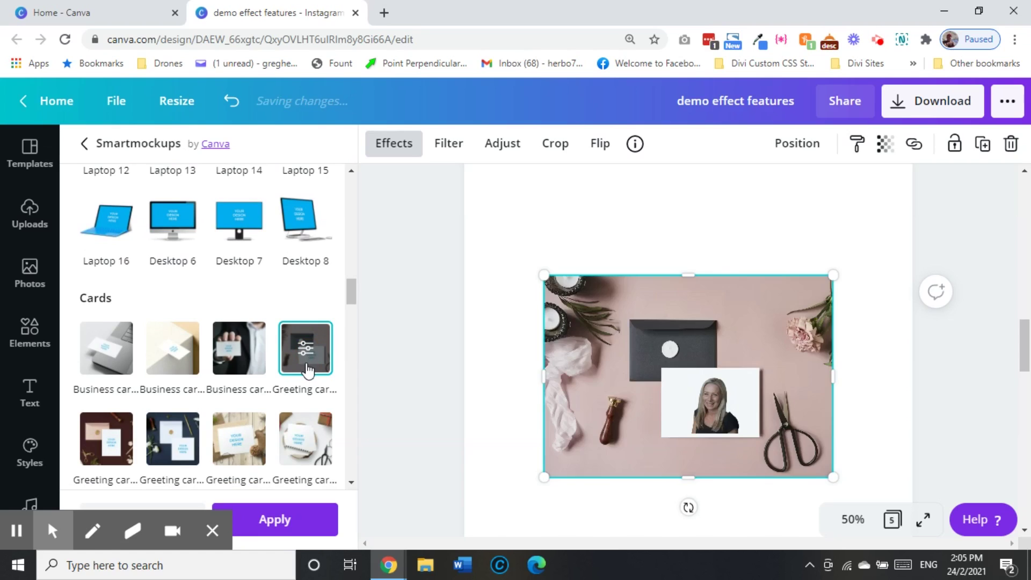
scroll(308, 370, down, 5)
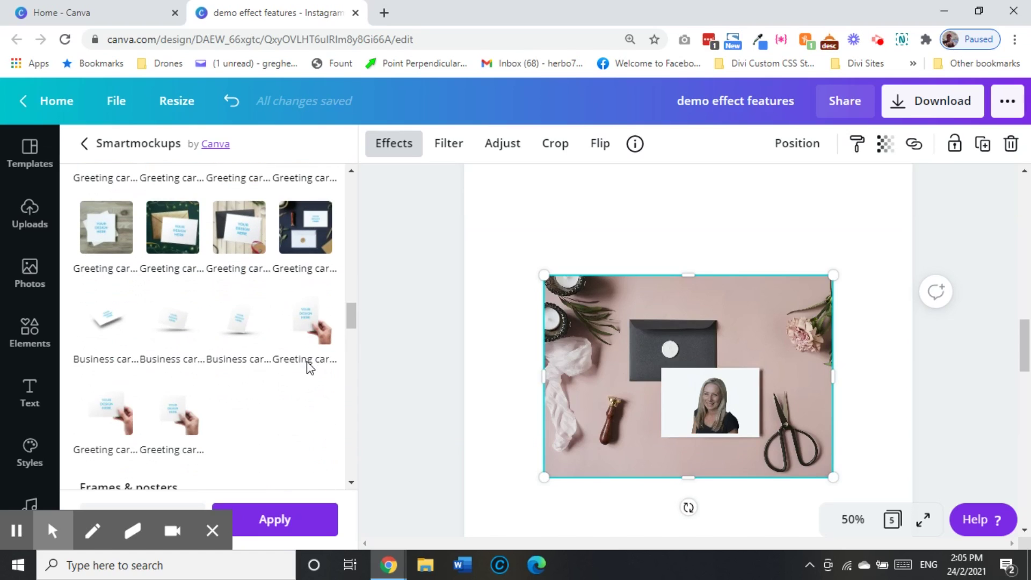
scroll(308, 368, down, 3)
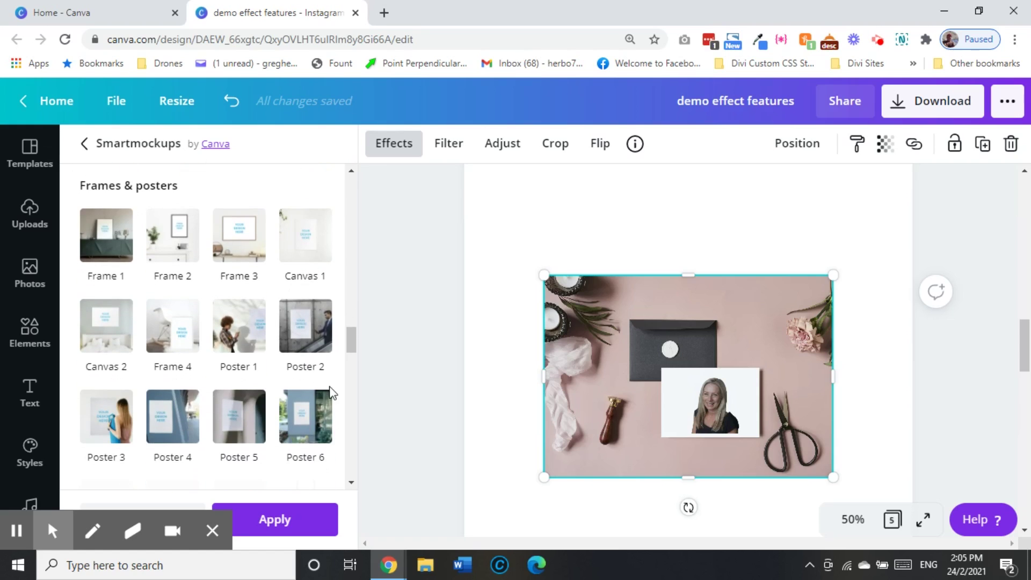
click(306, 411)
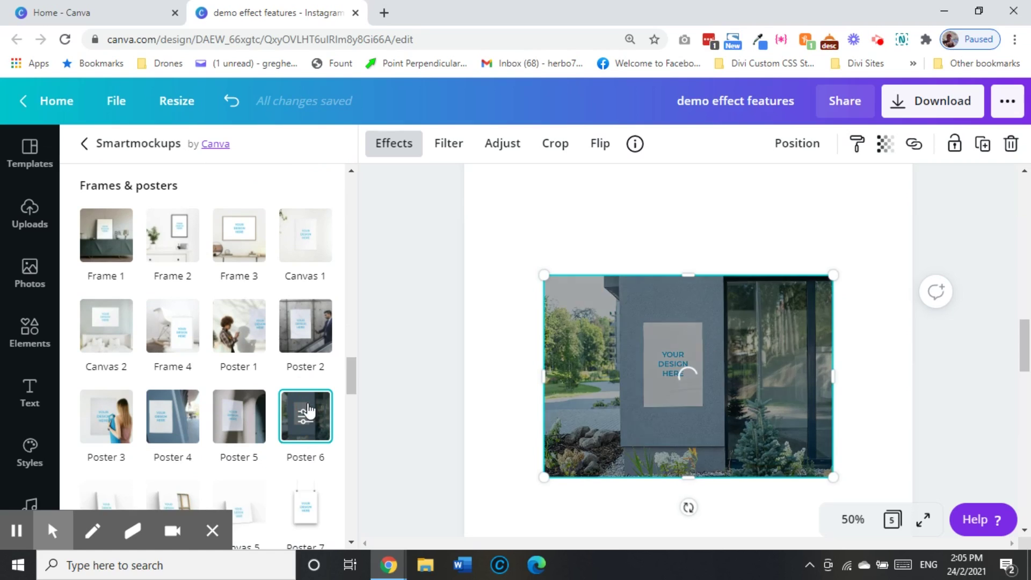
scroll(309, 411, down, 1)
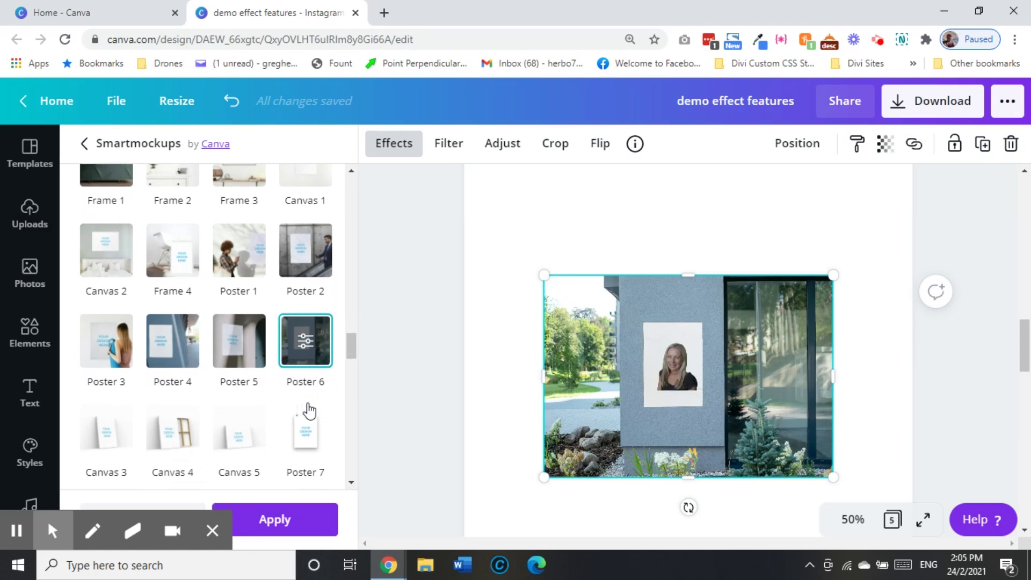
scroll(309, 411, down, 10)
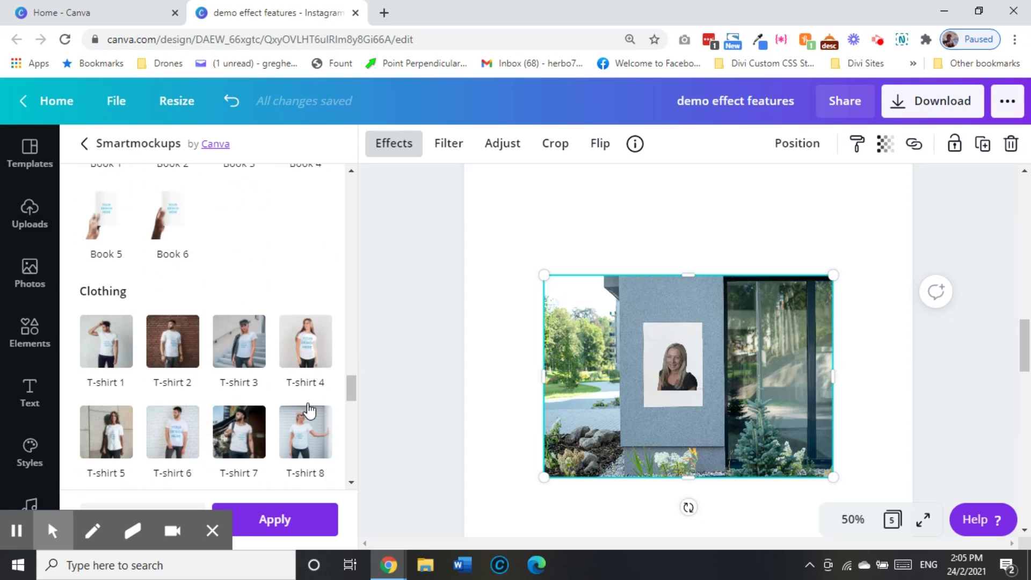
scroll(309, 410, down, 9)
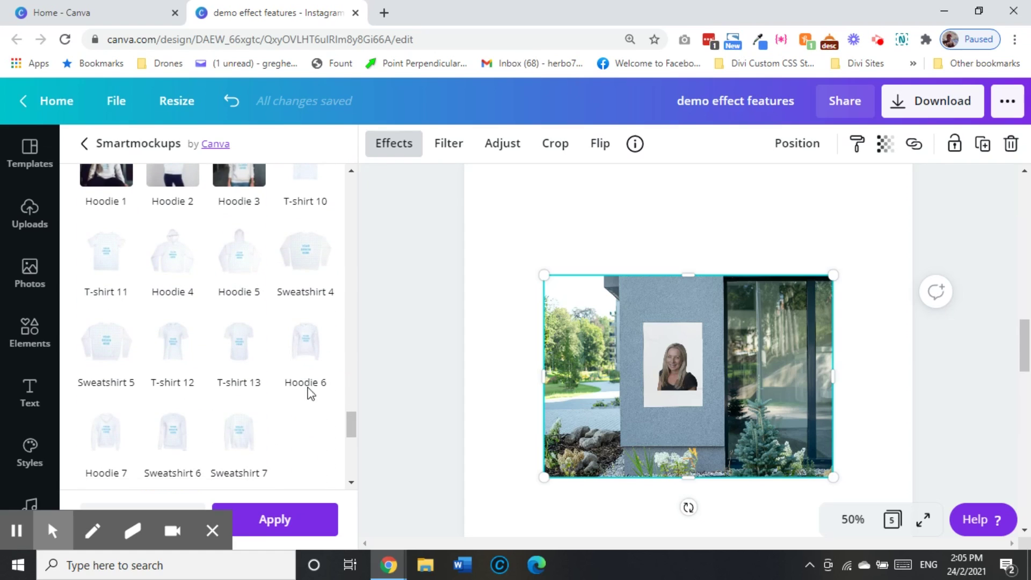
- Apply the Sweatshirt 4 mockup and change its object colour from white to magenta pink
click(301, 267)
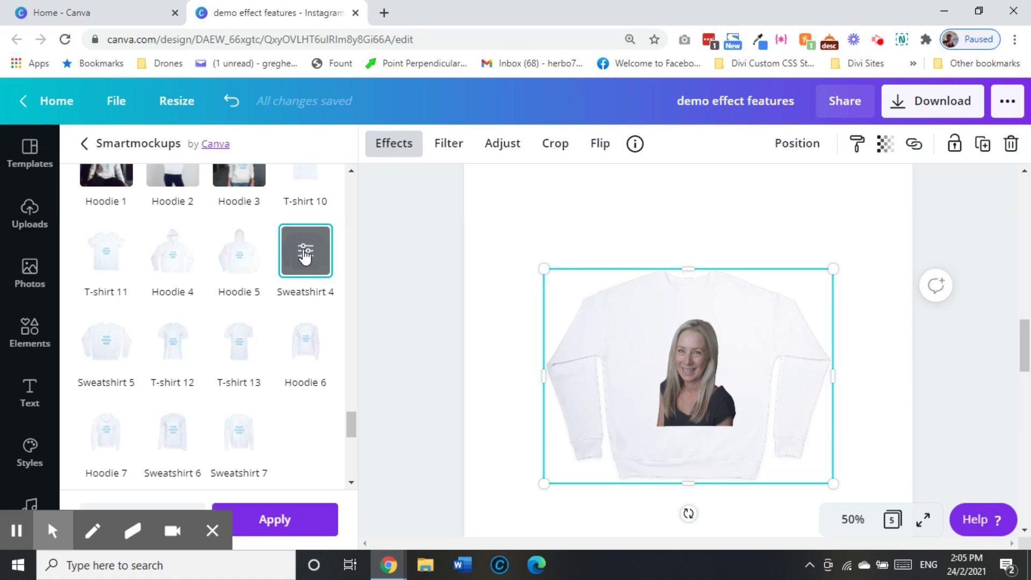
click(304, 253)
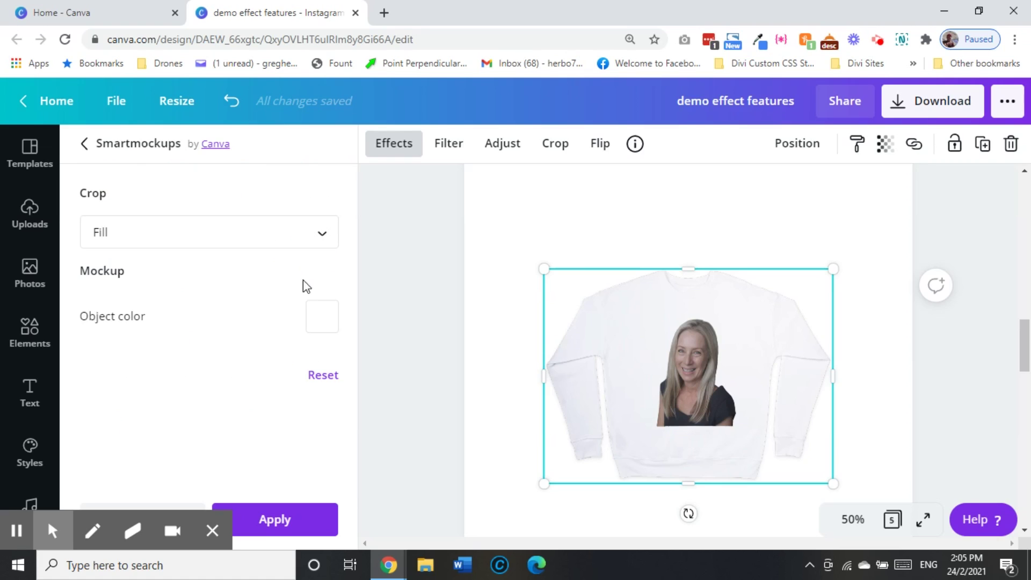
click(317, 325)
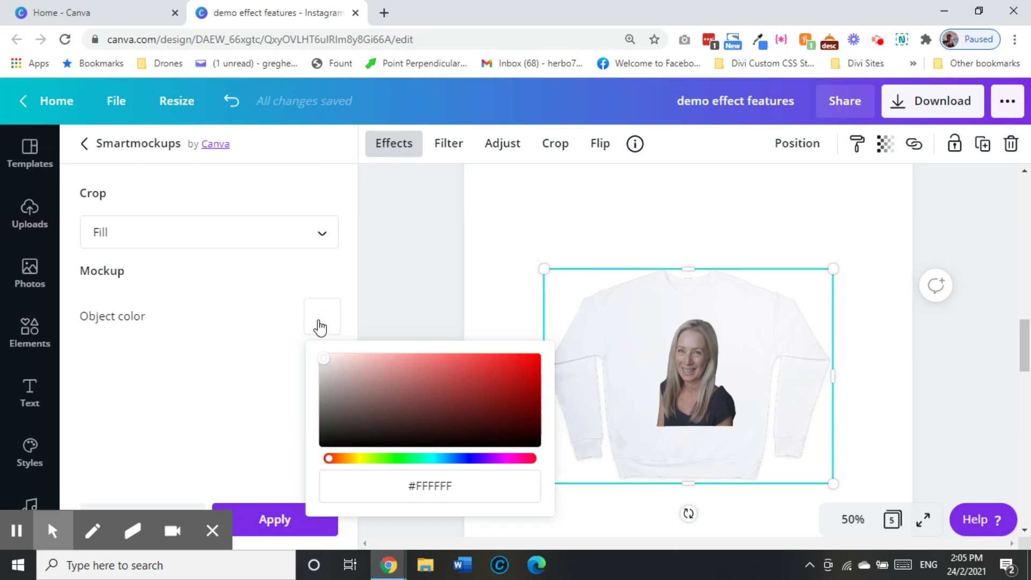
click(508, 458)
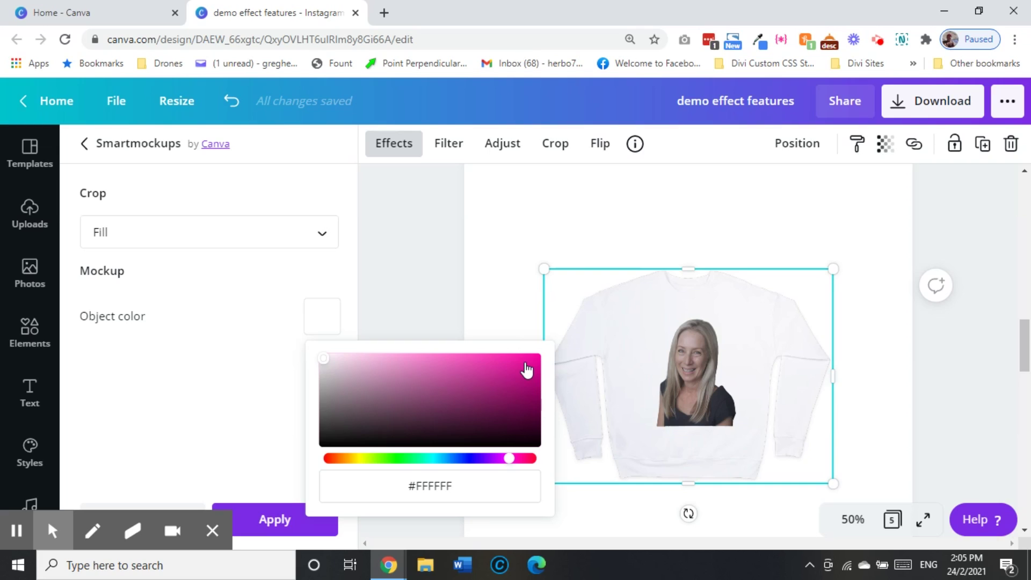
click(526, 369)
click(272, 466)
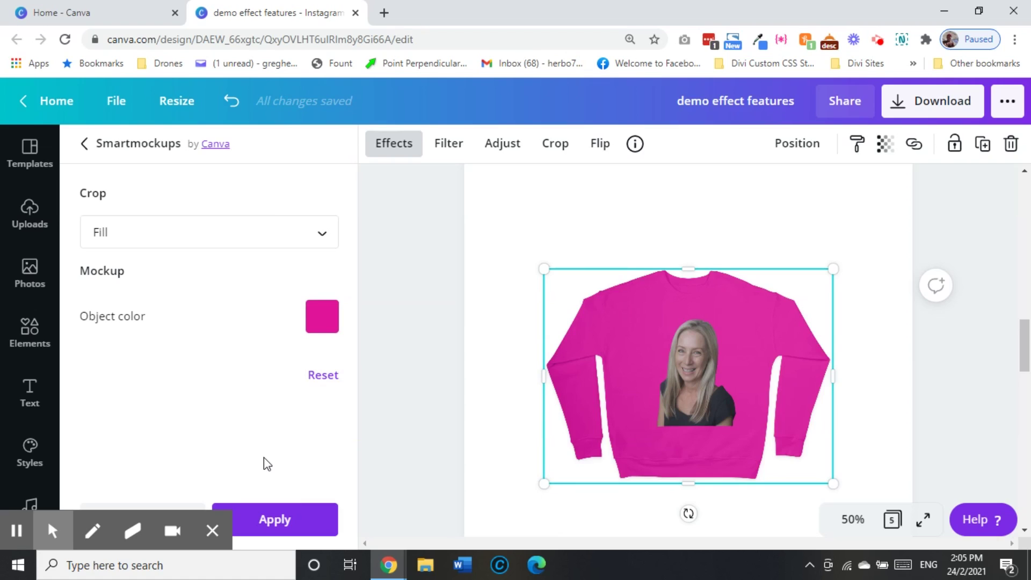
- Select the page 4 portrait and apply the Mug 2 Smartmockup
scroll(446, 490, down, 5)
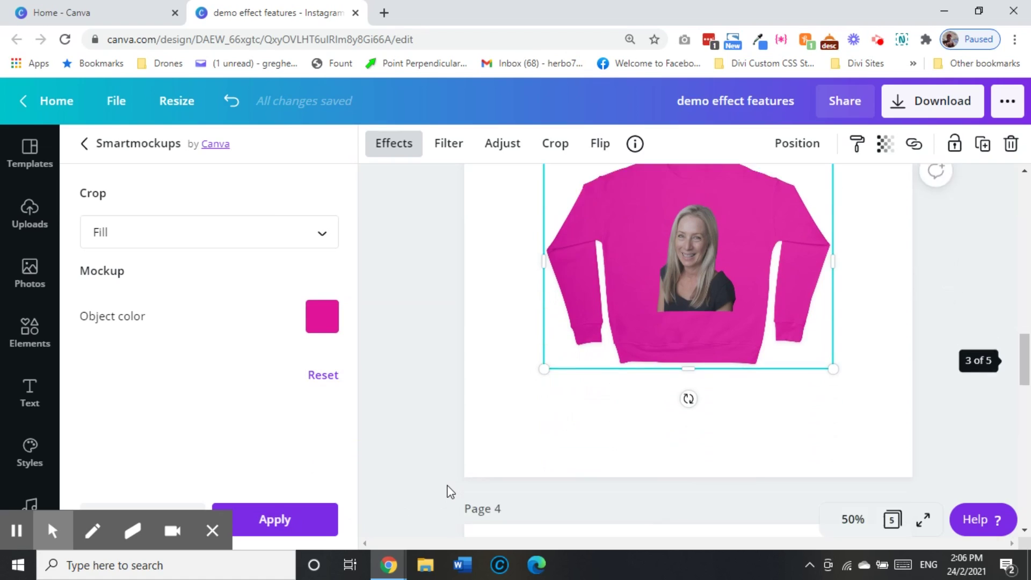
click(694, 448)
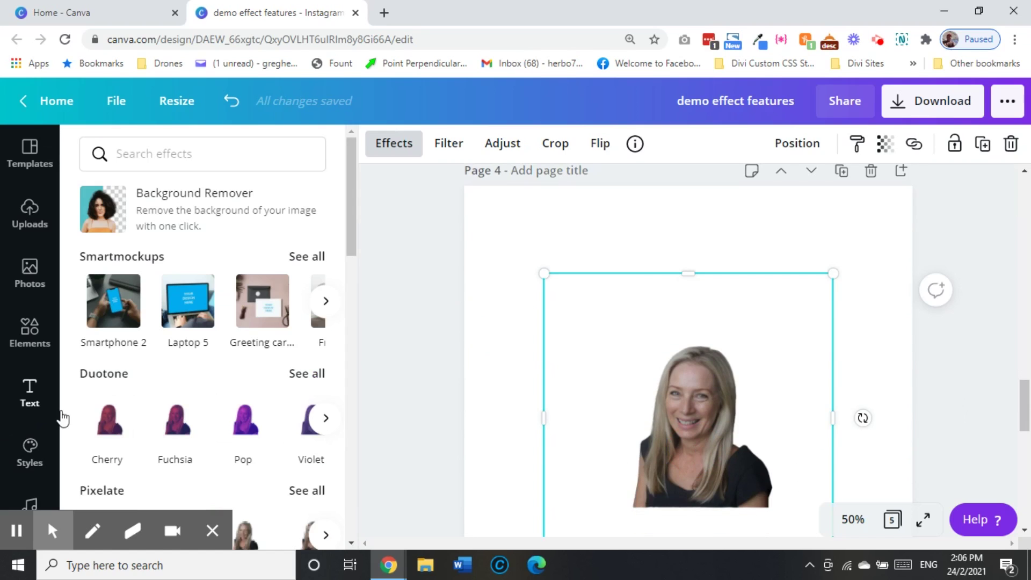
click(306, 257)
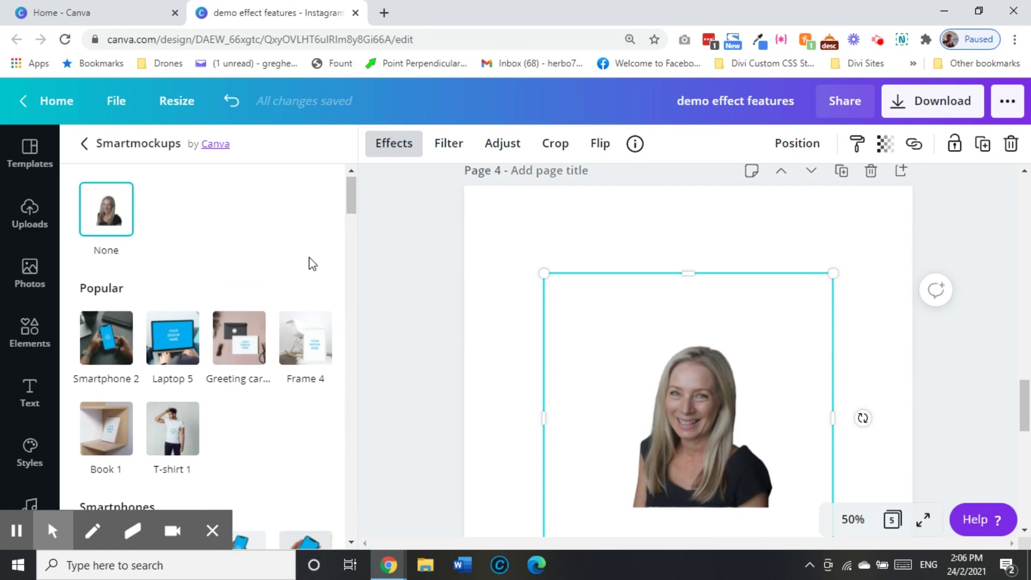
scroll(309, 269, down, 10)
scroll(306, 285, down, 15)
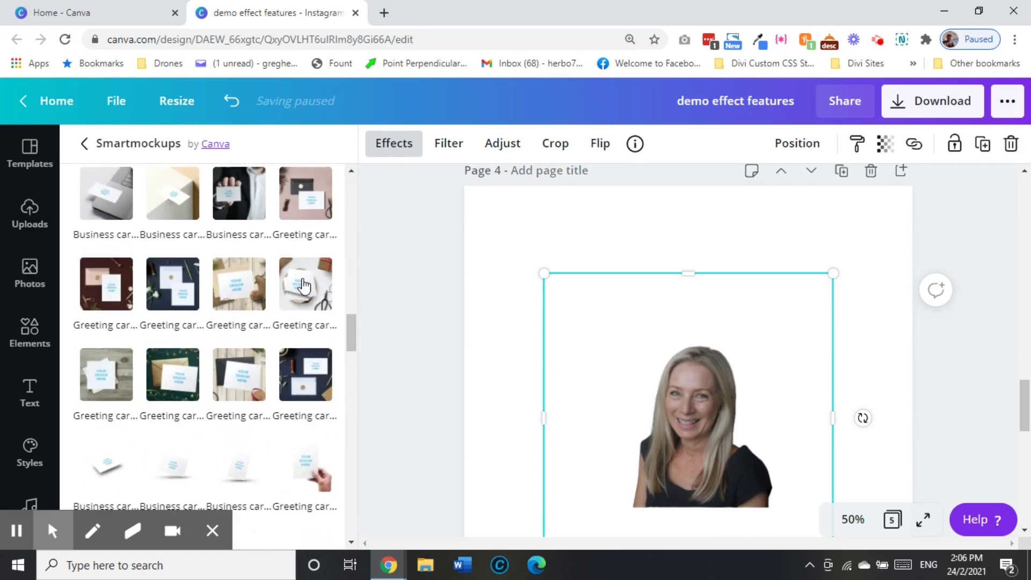
scroll(304, 290, down, 10)
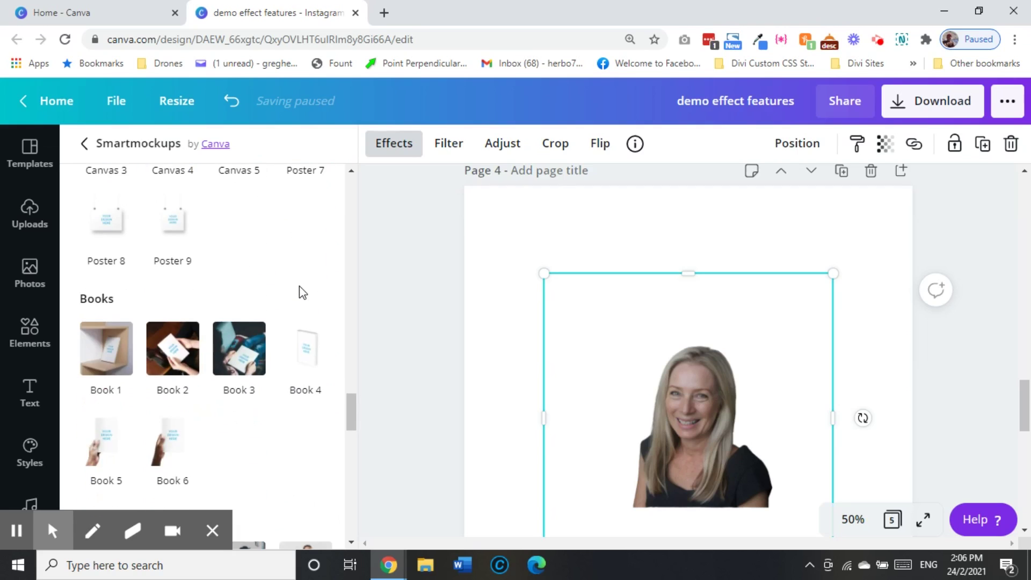
scroll(299, 286, down, 13)
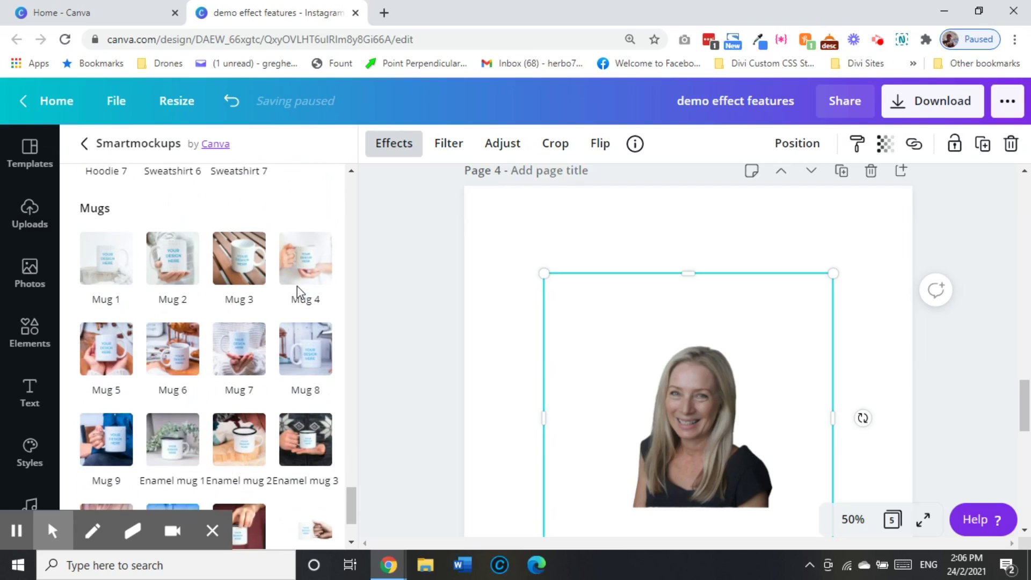
click(163, 271)
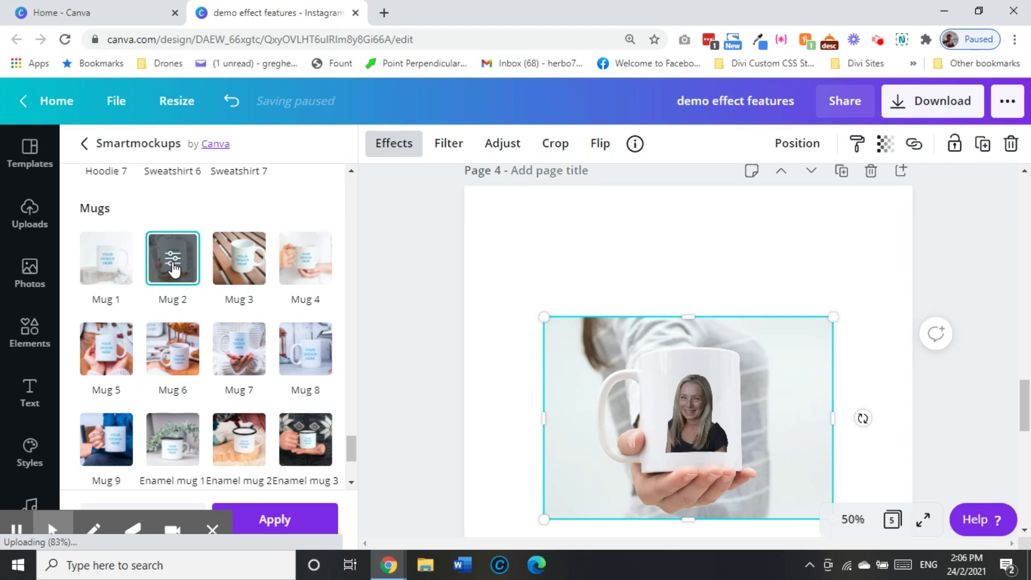
- Change the mug's object colour to dark red #AF0909
click(172, 263)
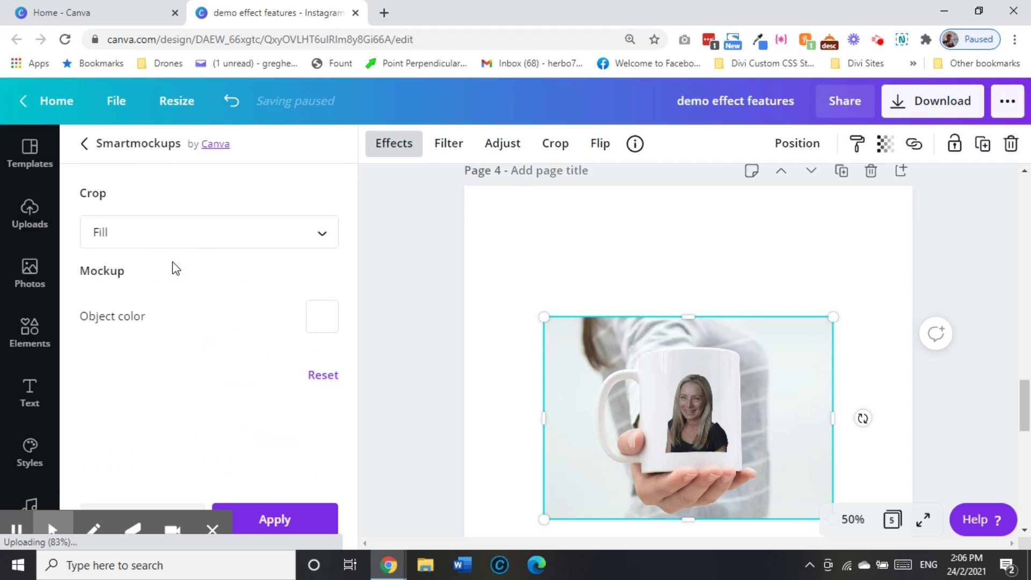
click(321, 317)
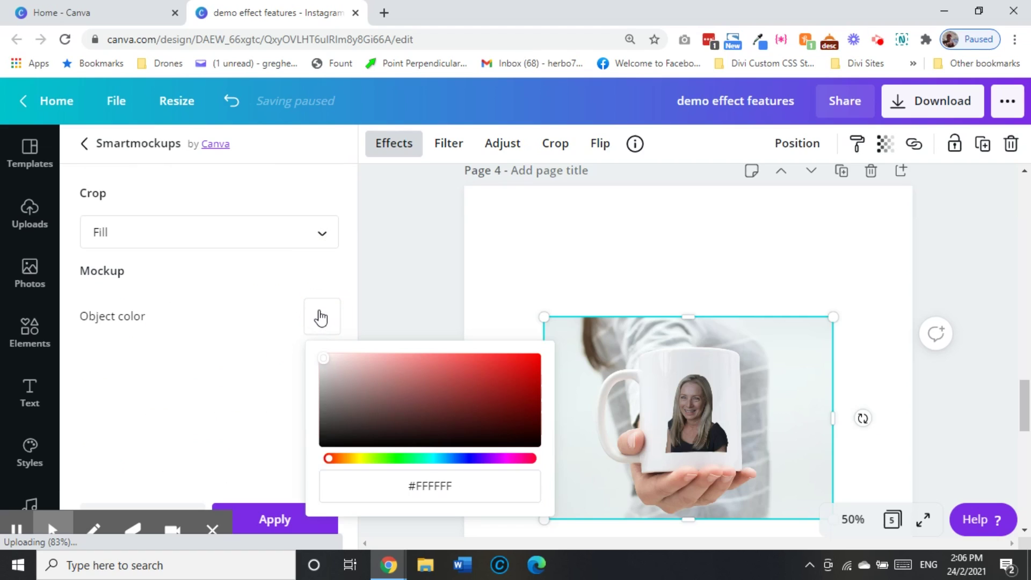
drag(508, 459, 533, 460)
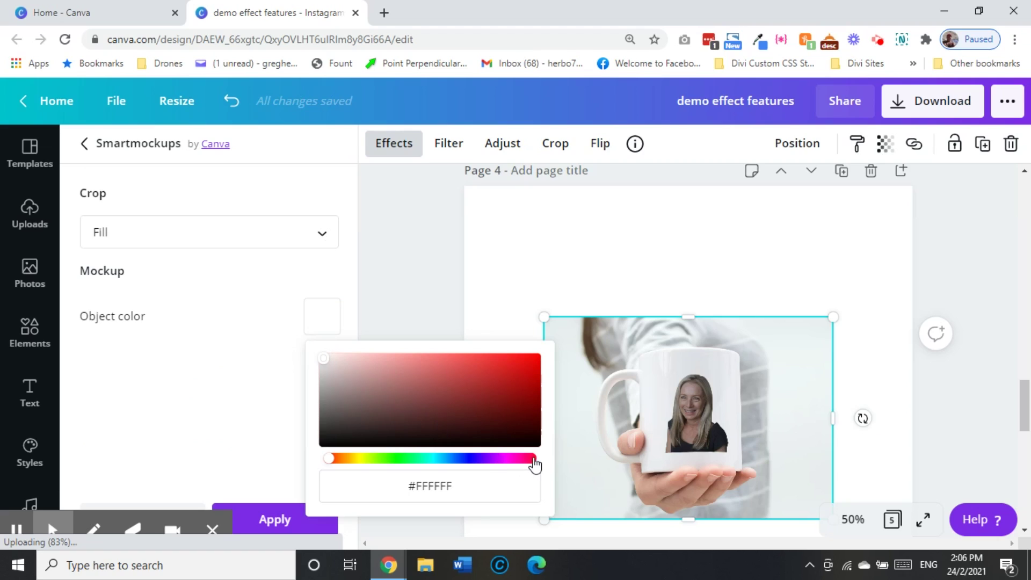
click(530, 382)
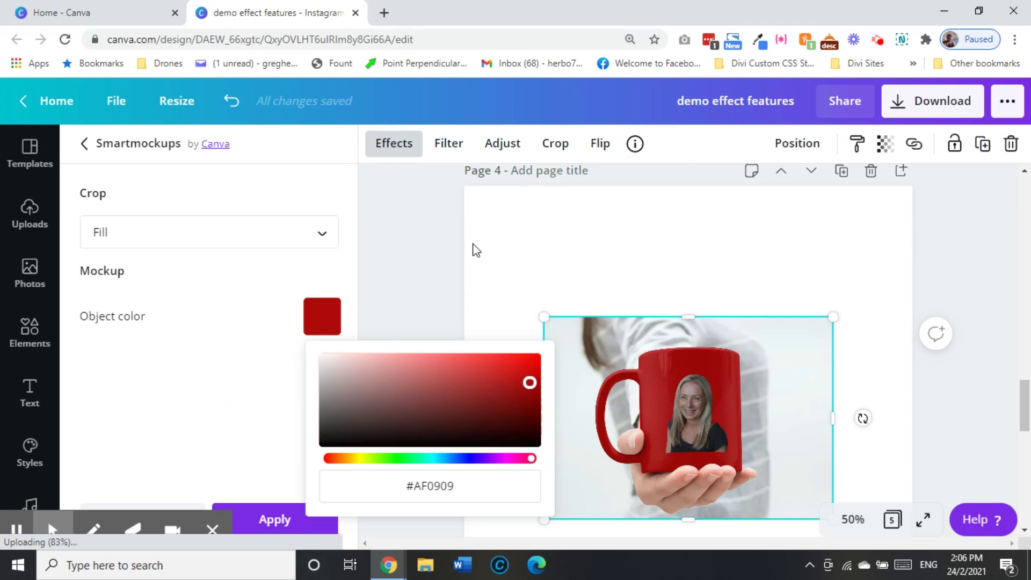
click(956, 272)
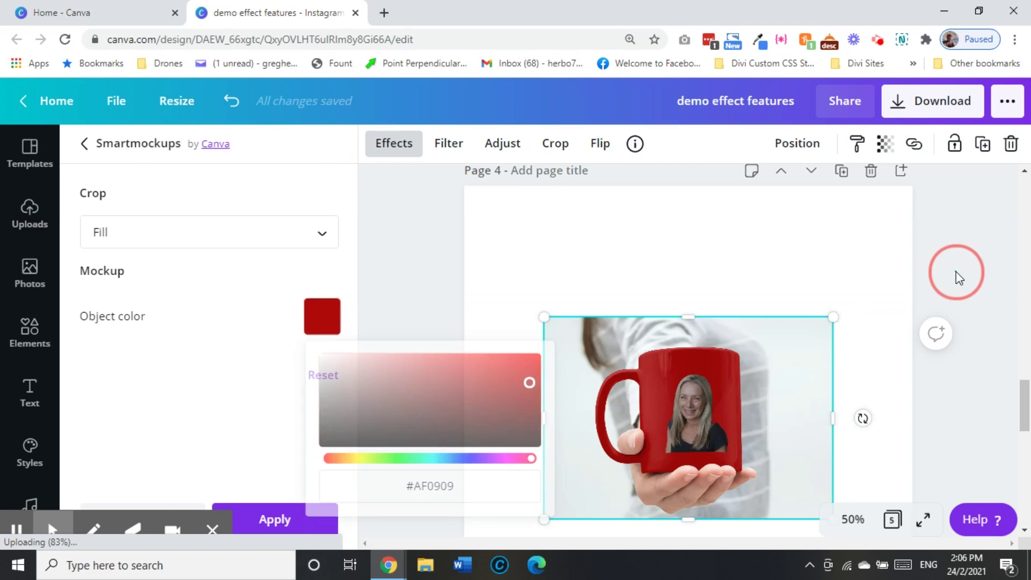
- Zoom the canvas out to 25% to show several pages
scroll(950, 285, up, 5)
scroll(951, 302, up, 5)
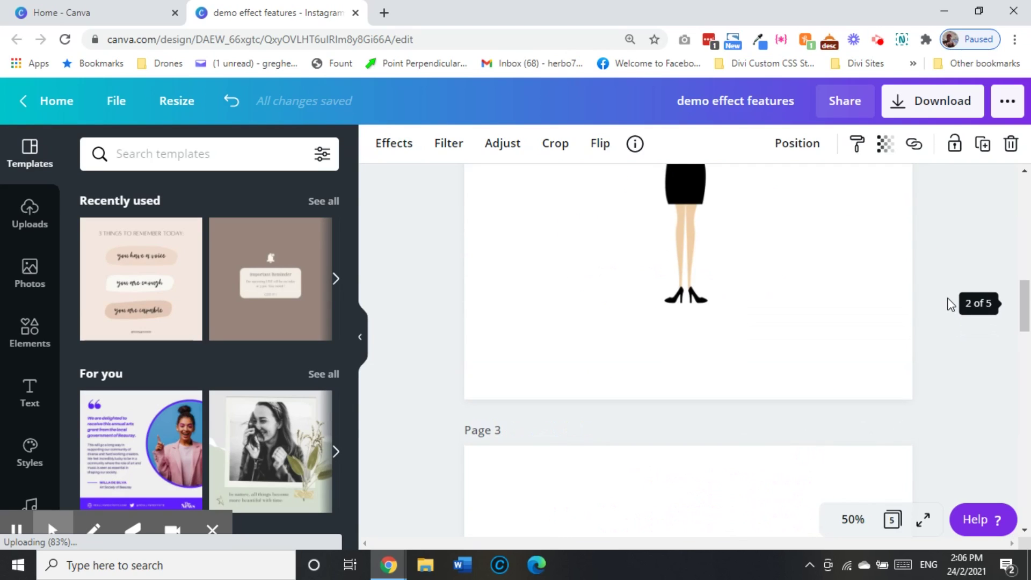
scroll(937, 301, up, 10)
scroll(935, 302, down, 1)
click(850, 521)
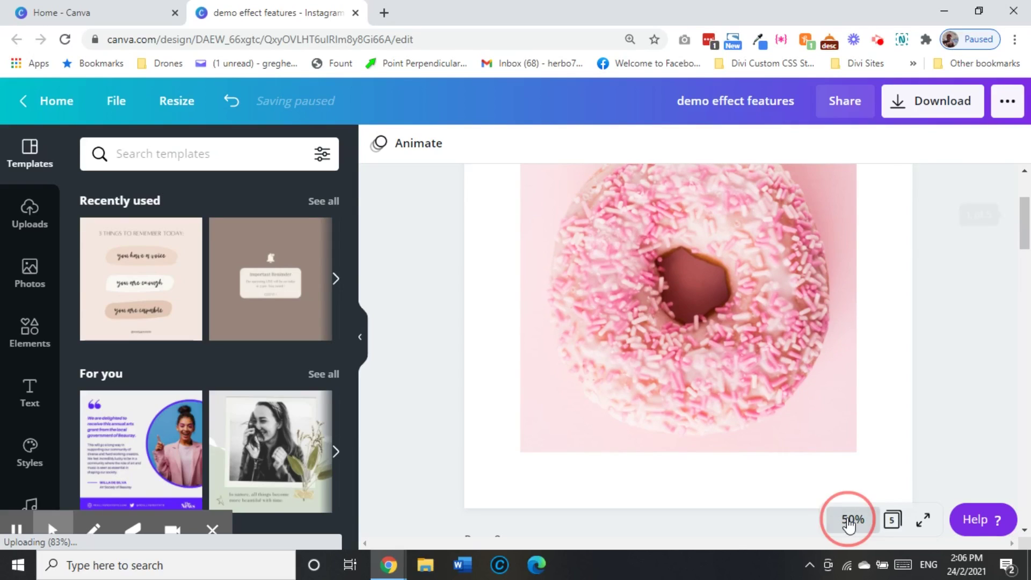
click(863, 360)
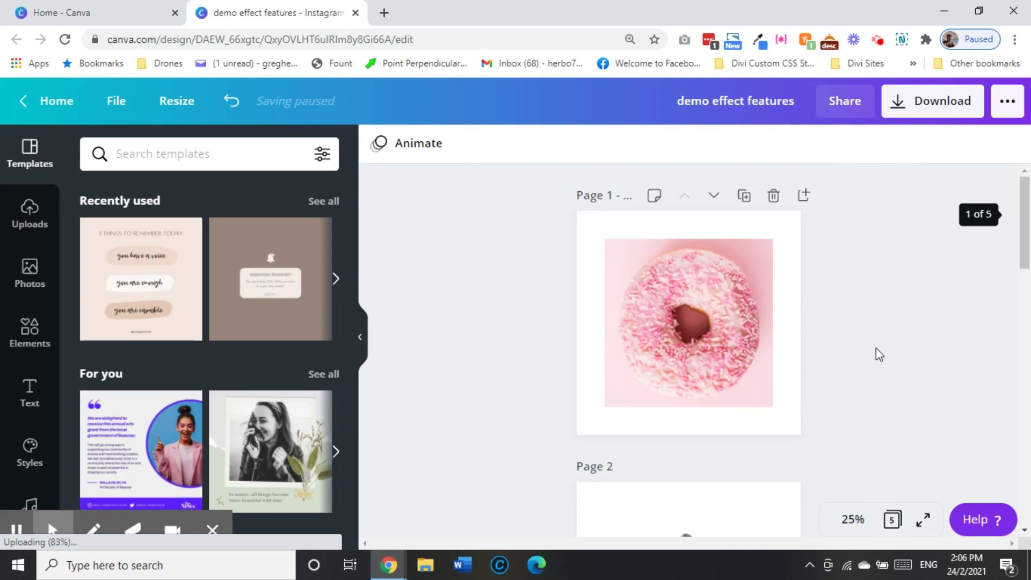
- Select the page 1 donut photo and bring up the full Frames list
click(644, 335)
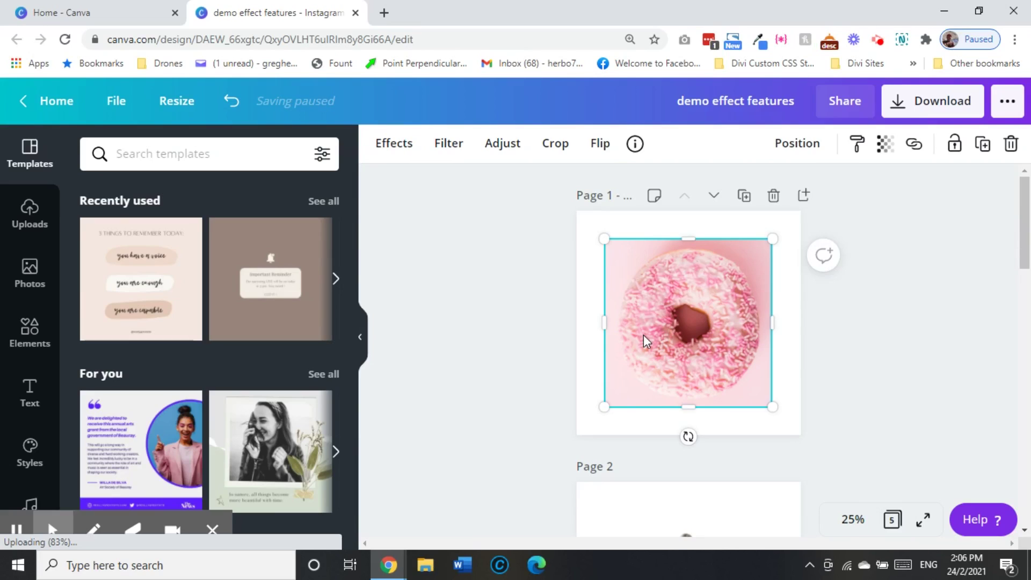
click(394, 146)
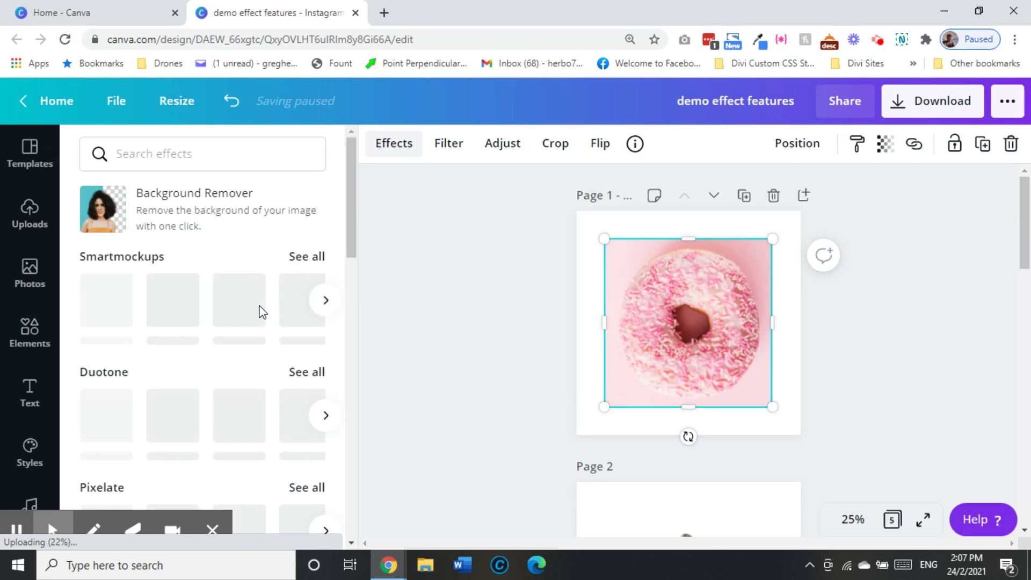
scroll(262, 311, down, 4)
scroll(262, 311, down, 10)
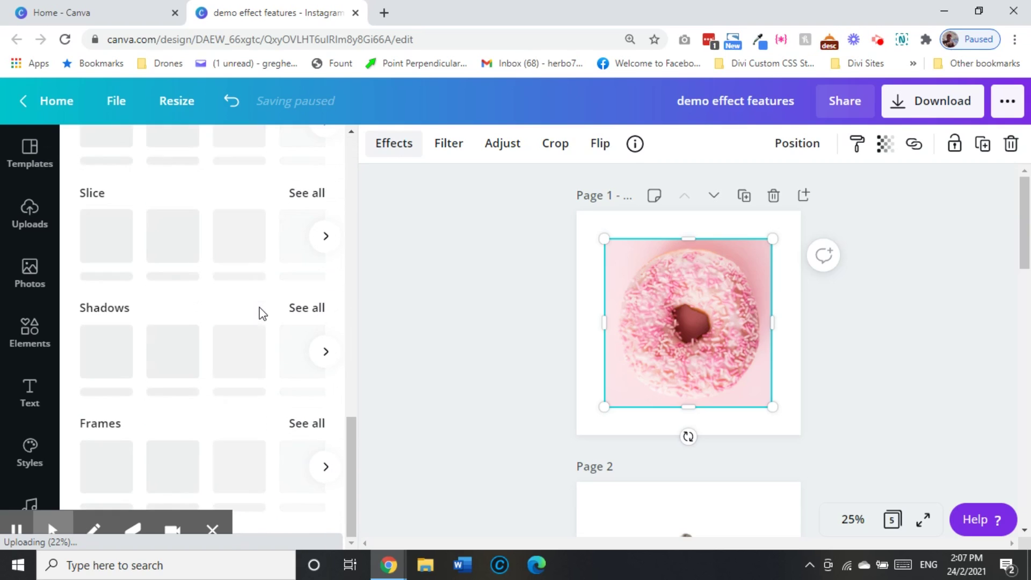
click(308, 425)
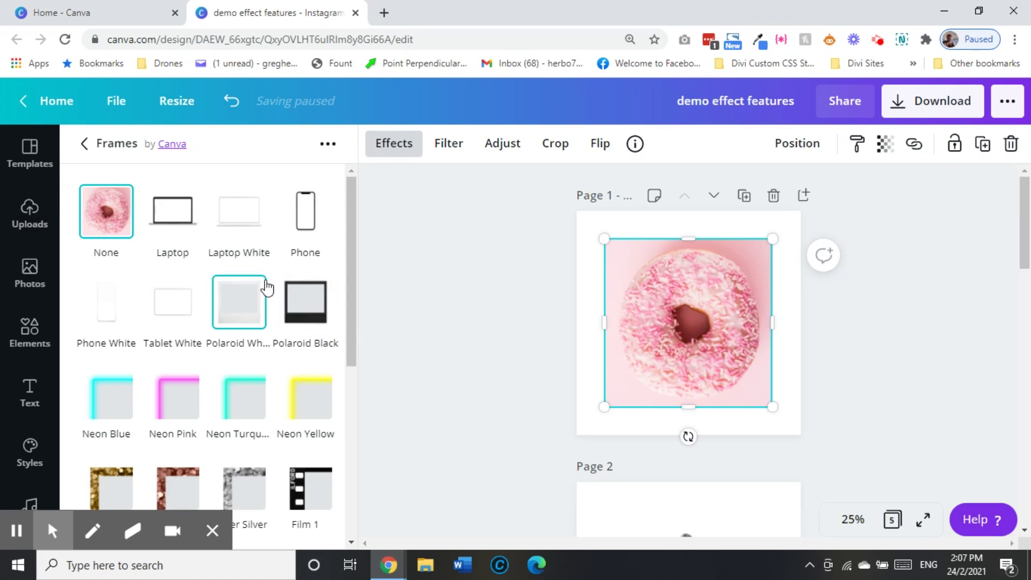
- Try the Phone, turquoise neon, Glitter Silver, Film 1 and Dark Wood frames on the donut
click(318, 214)
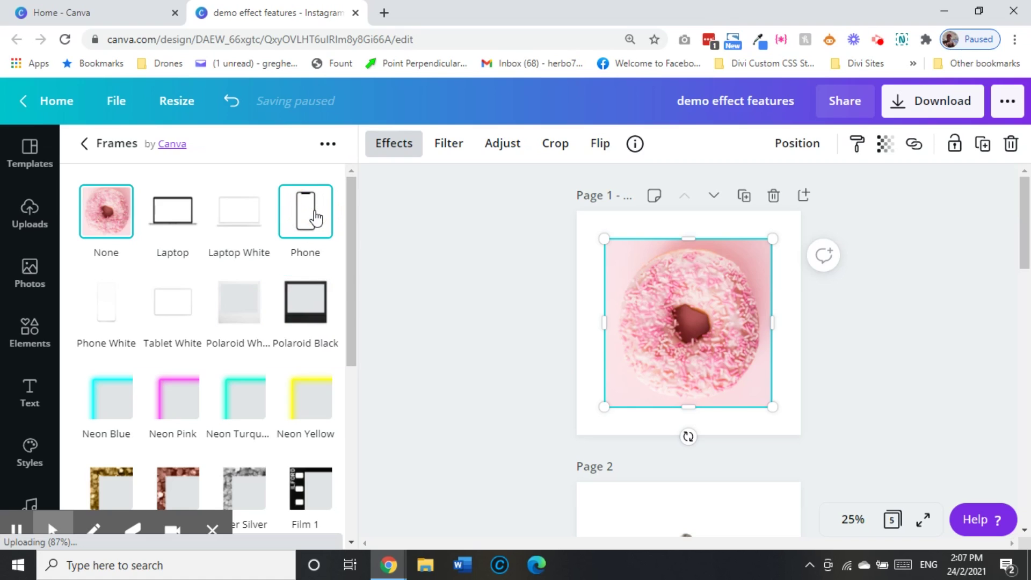
click(315, 217)
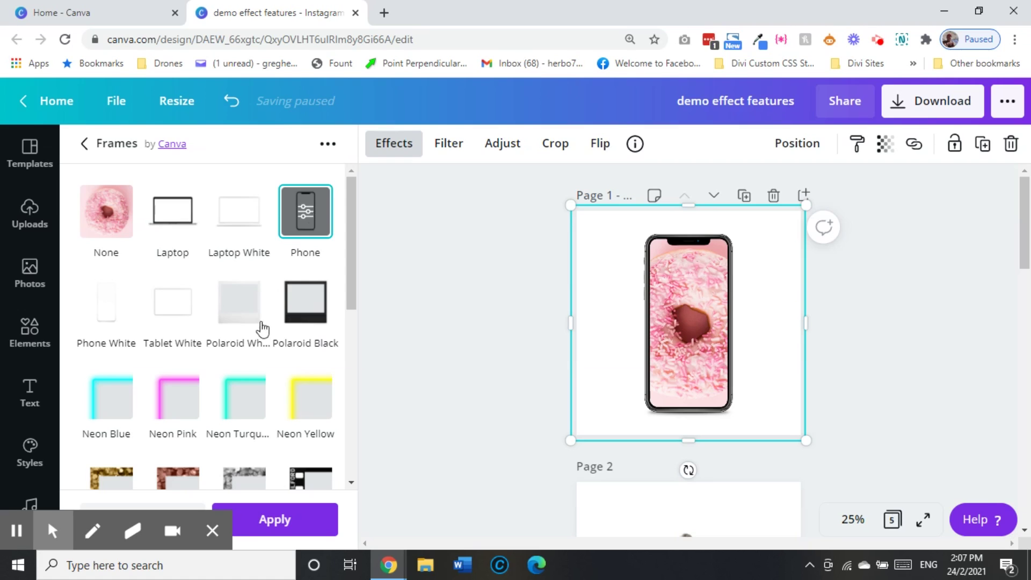
click(246, 404)
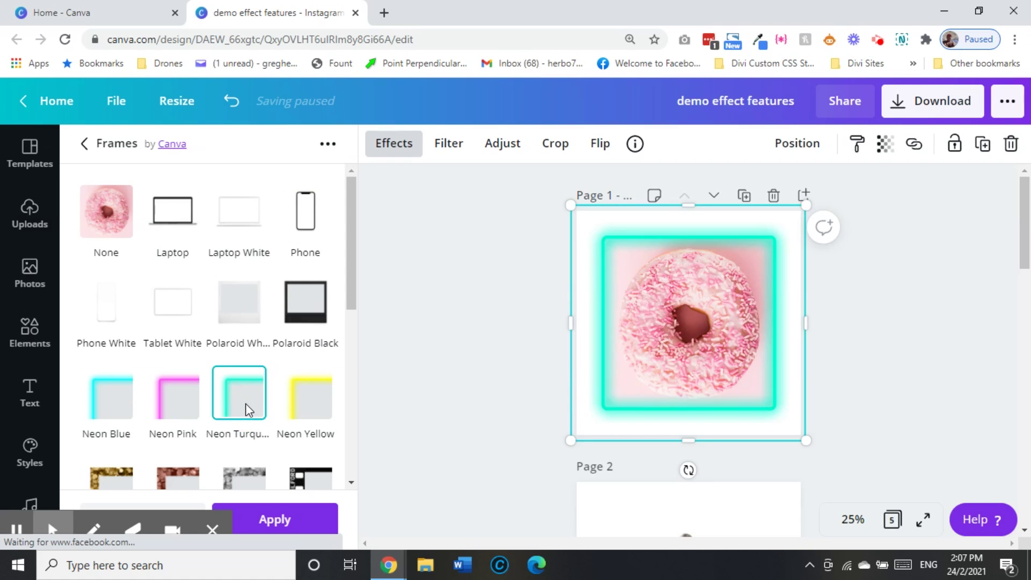
scroll(246, 404, down, 4)
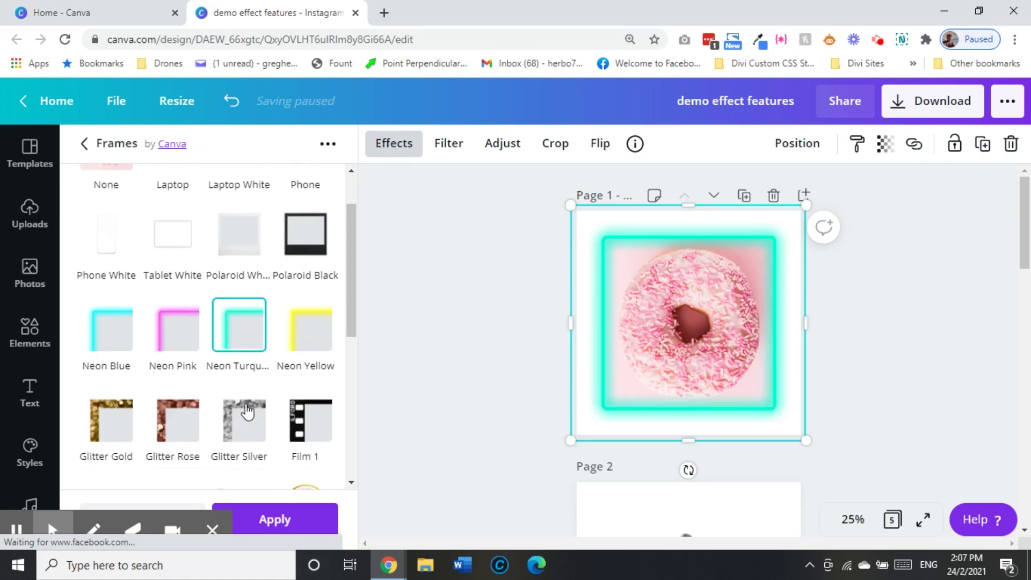
click(242, 274)
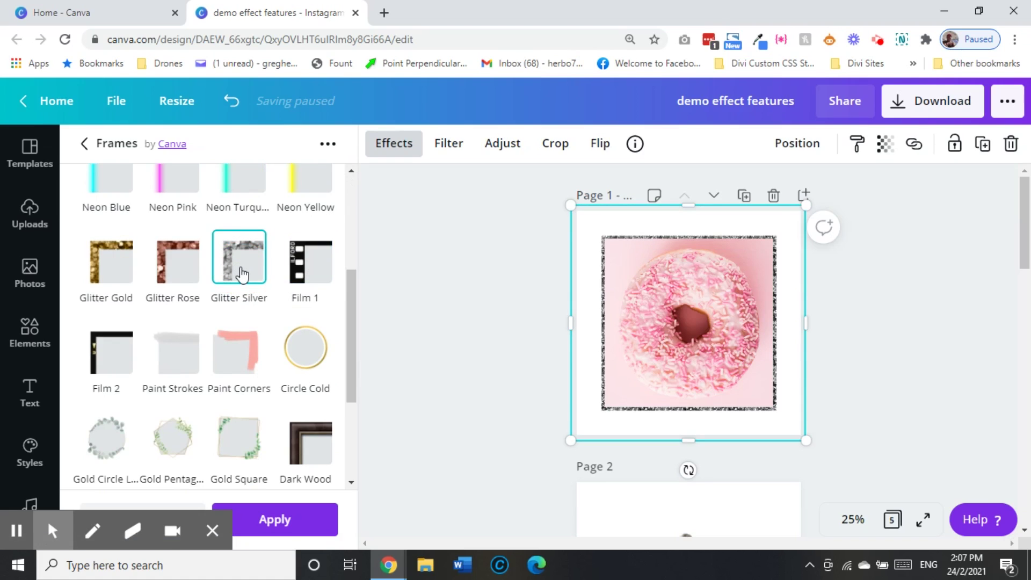
click(317, 275)
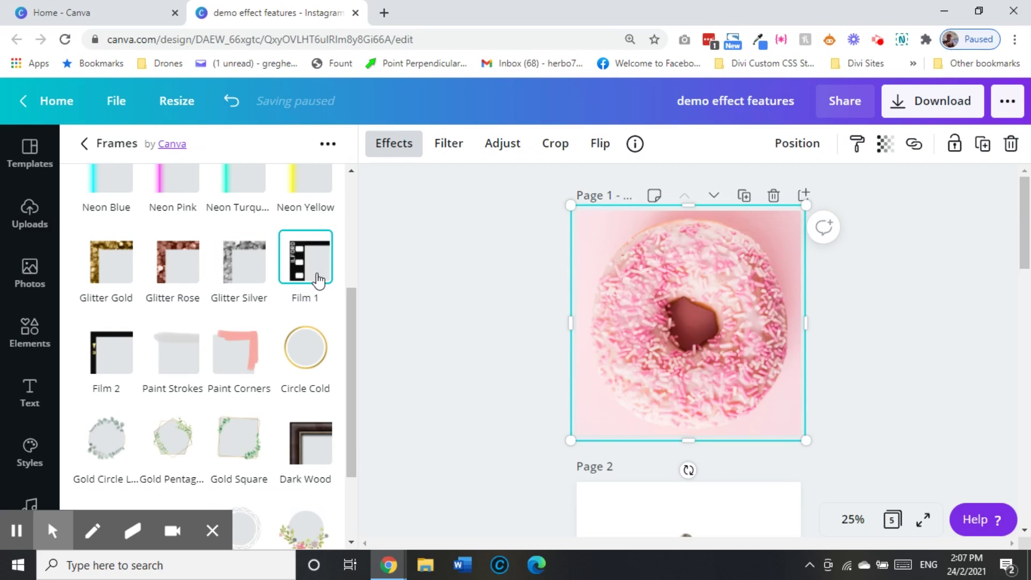
scroll(320, 281, down, 3)
click(308, 321)
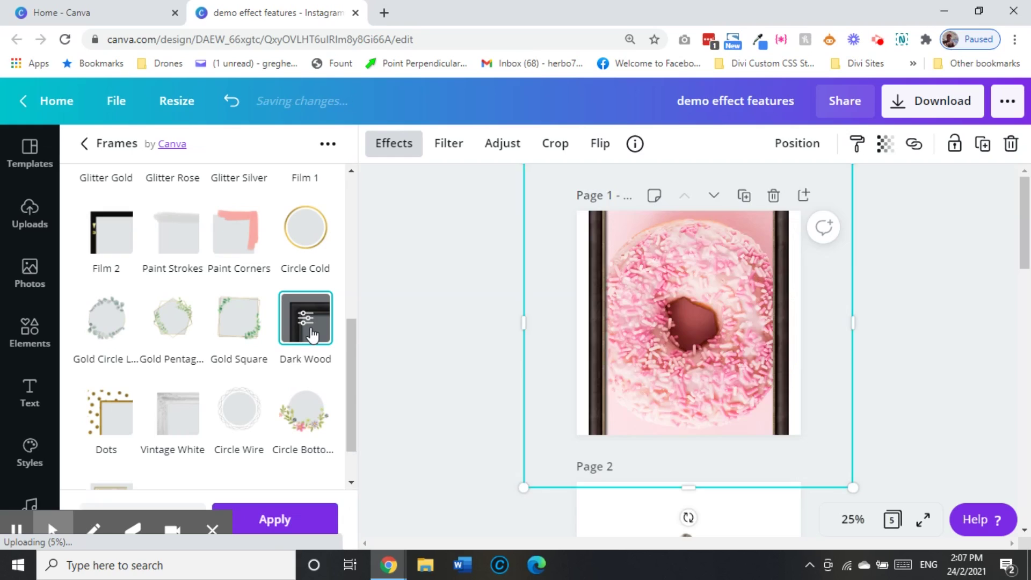
- Put the donut into the floral Circle Bottom frame
scroll(746, 341, down, 3)
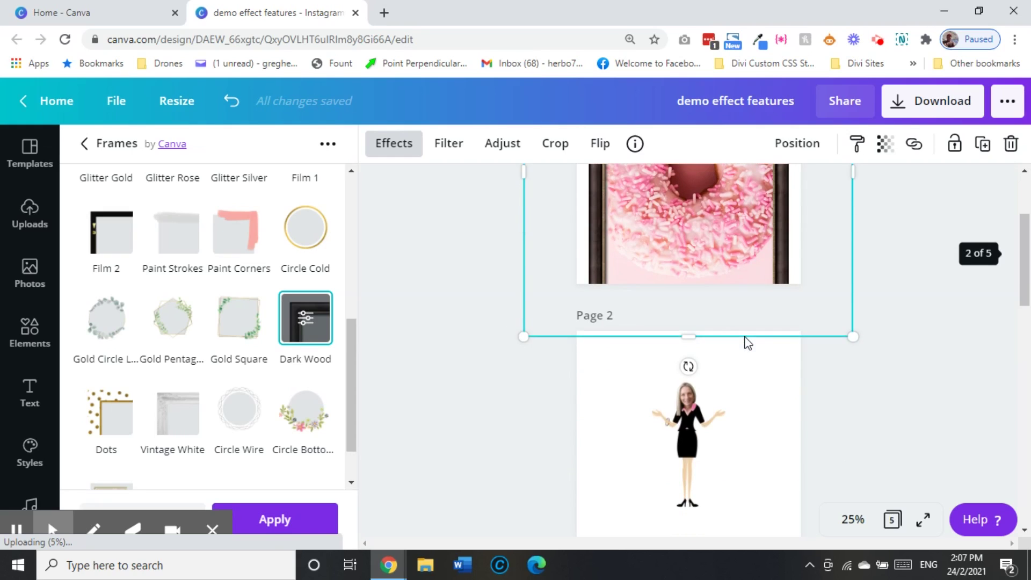
scroll(744, 337, up, 3)
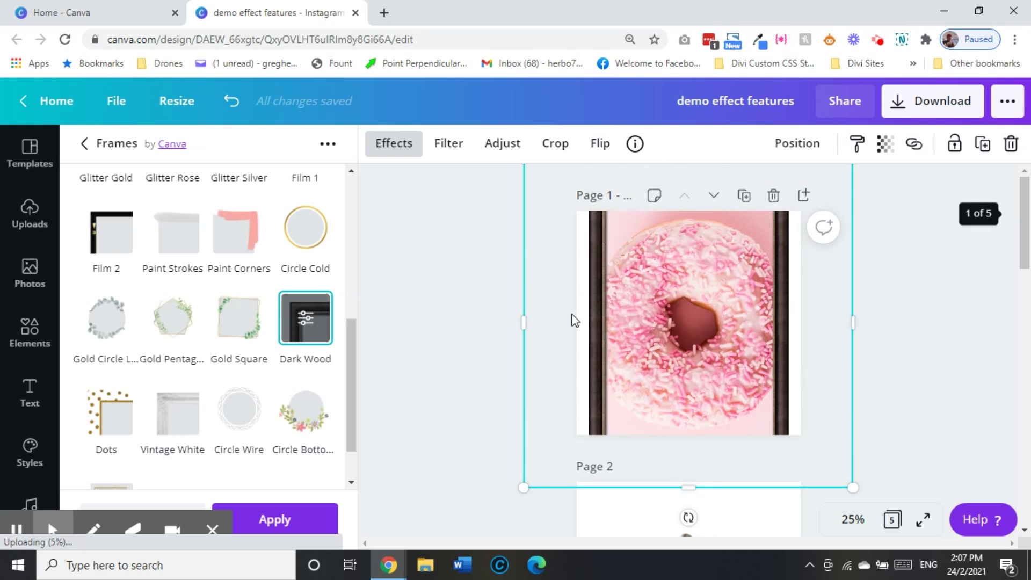
scroll(443, 310, down, 3)
scroll(301, 347, down, 1)
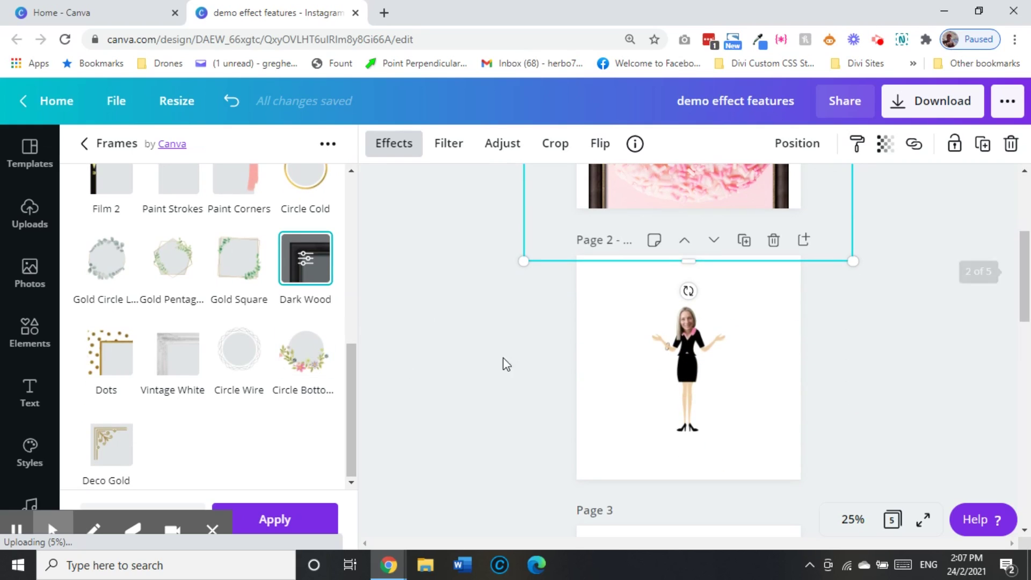
click(299, 351)
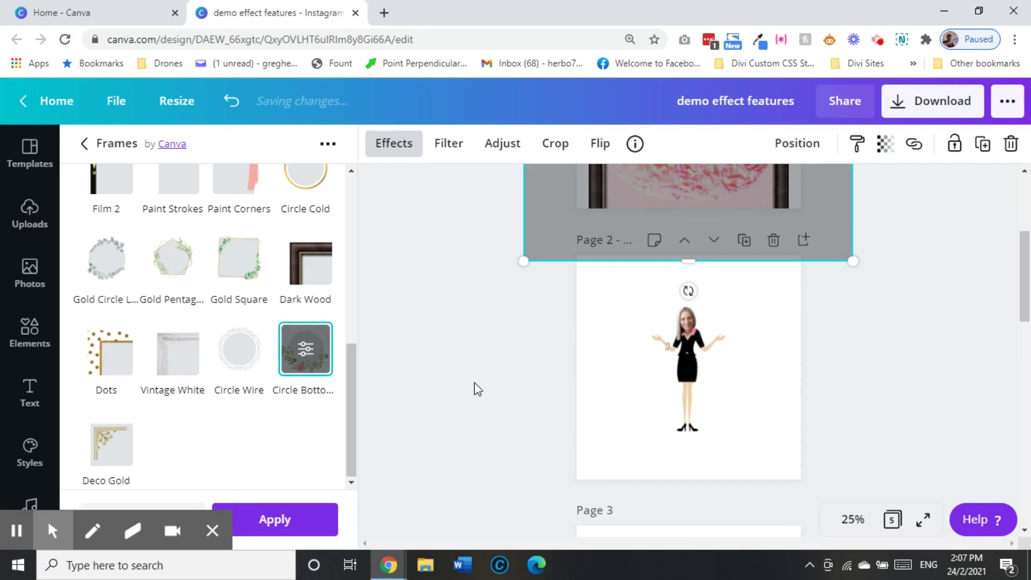
scroll(475, 382, up, 2)
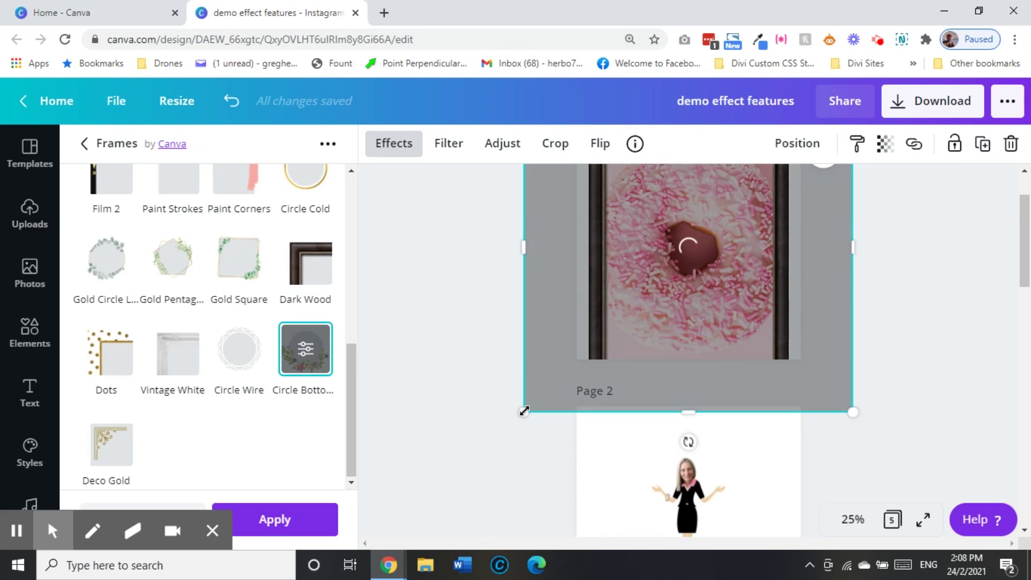
- Shrink the framed donut and reposition it within page 1
drag(521, 412, 638, 318)
drag(727, 244, 687, 286)
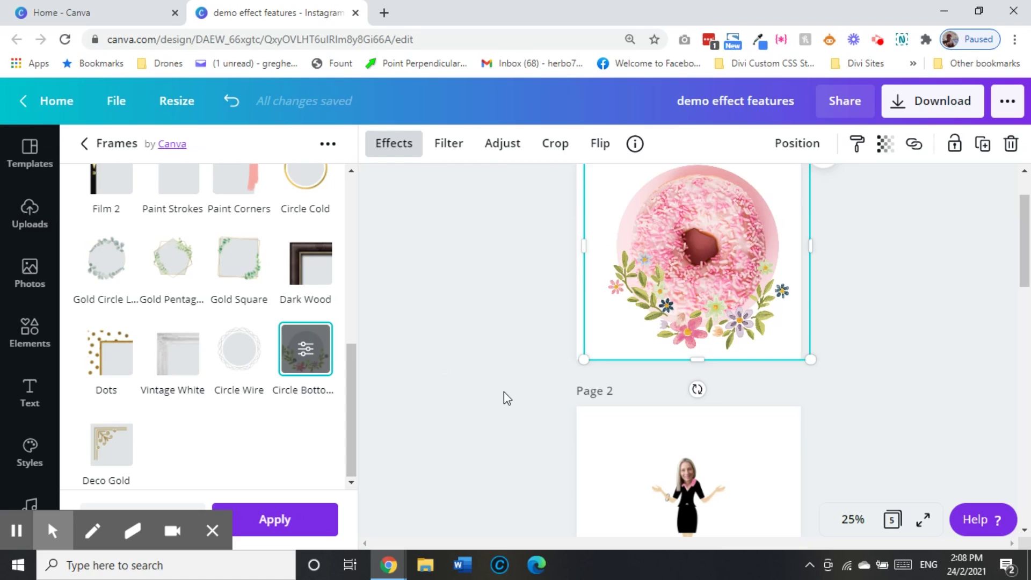
scroll(459, 383, down, 3)
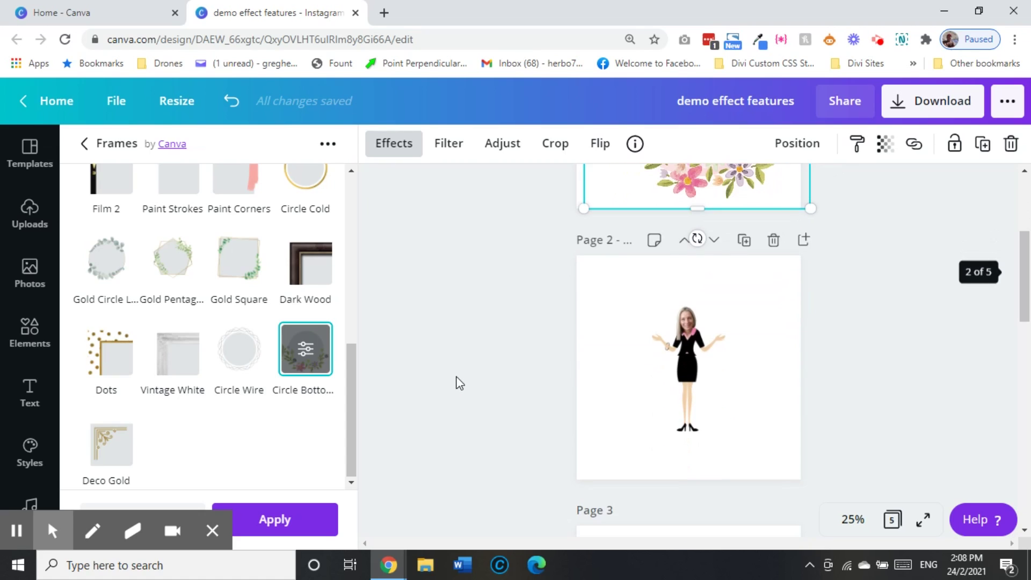
- Zoom to 50%, select the page 2 cartoon figure and scroll its Effects list to Shadows
click(892, 519)
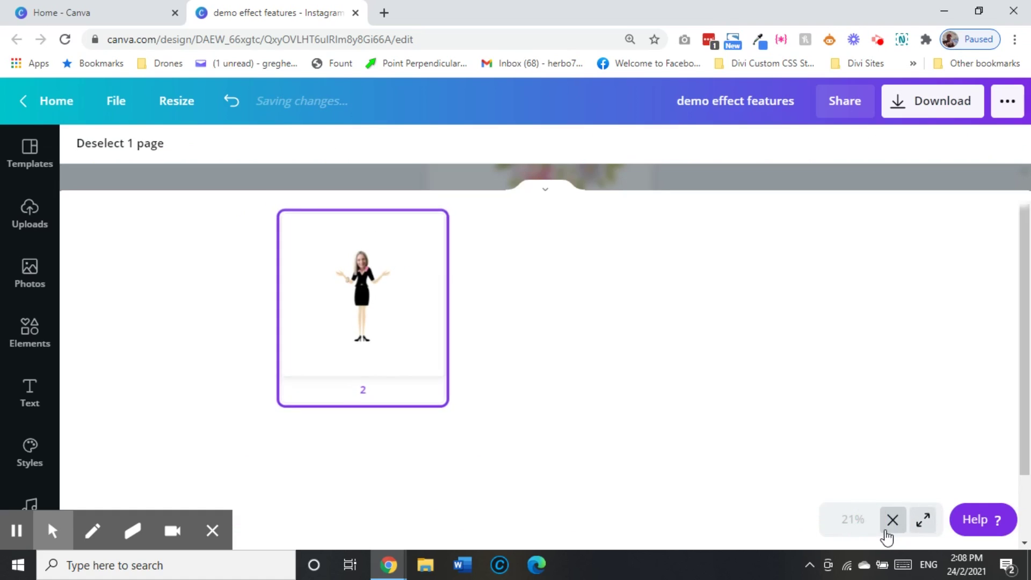
click(889, 519)
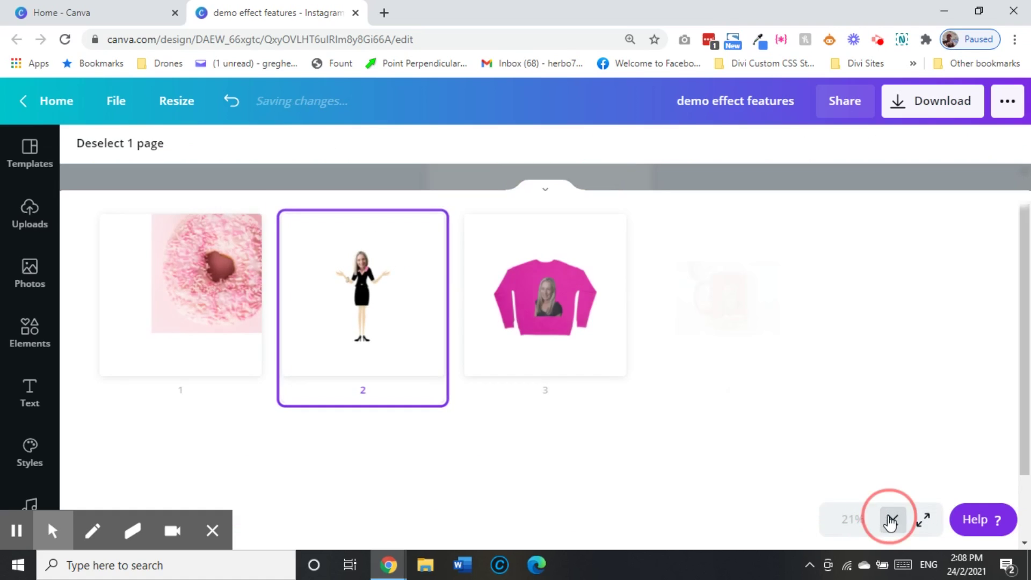
click(858, 520)
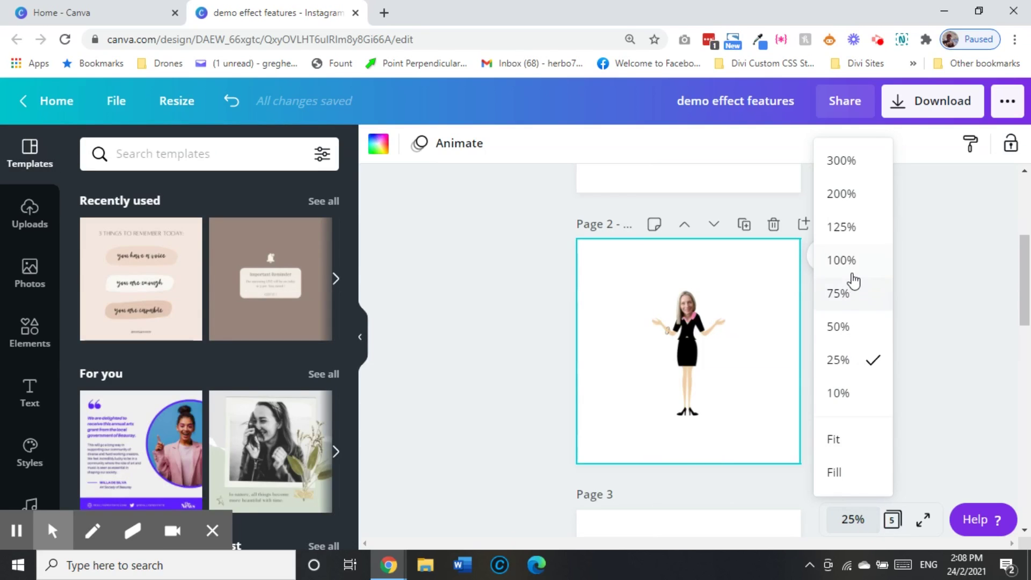
click(849, 330)
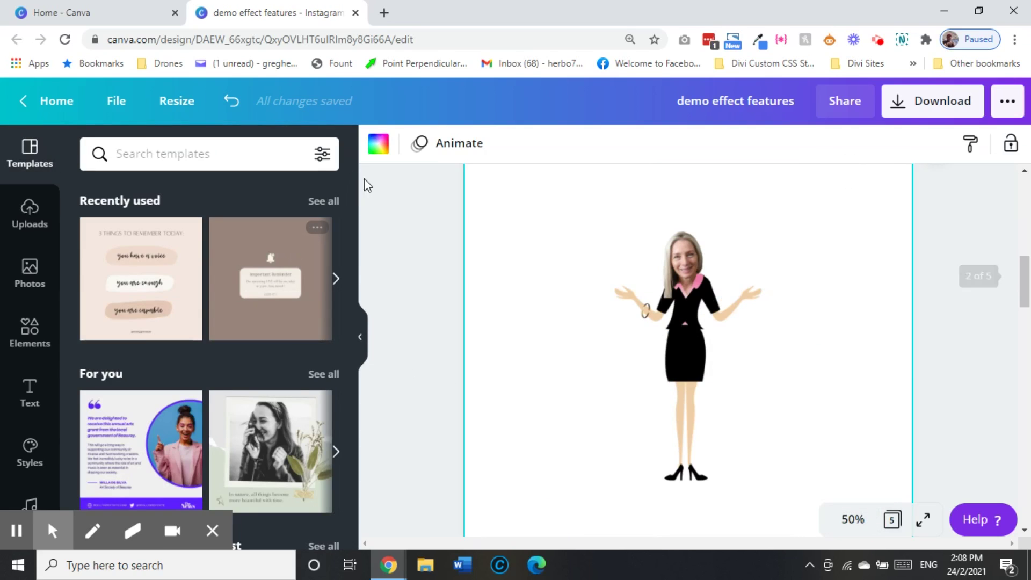
click(716, 339)
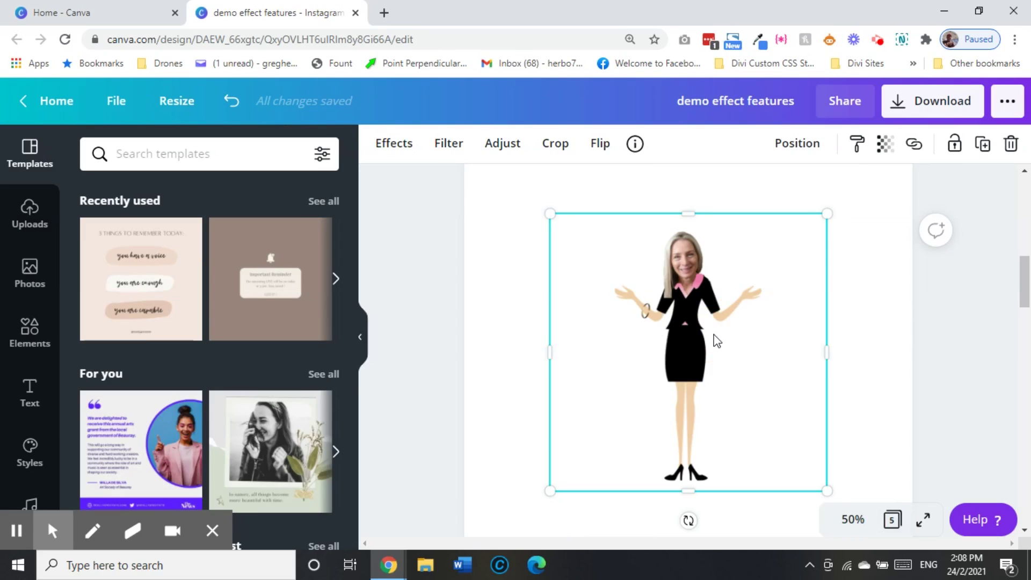
click(396, 154)
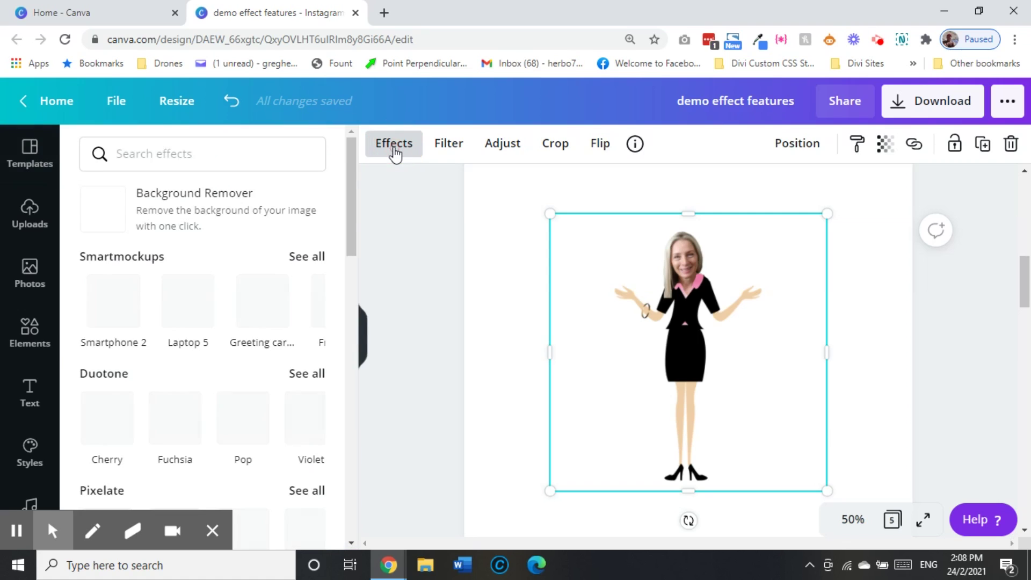
scroll(274, 225, down, 15)
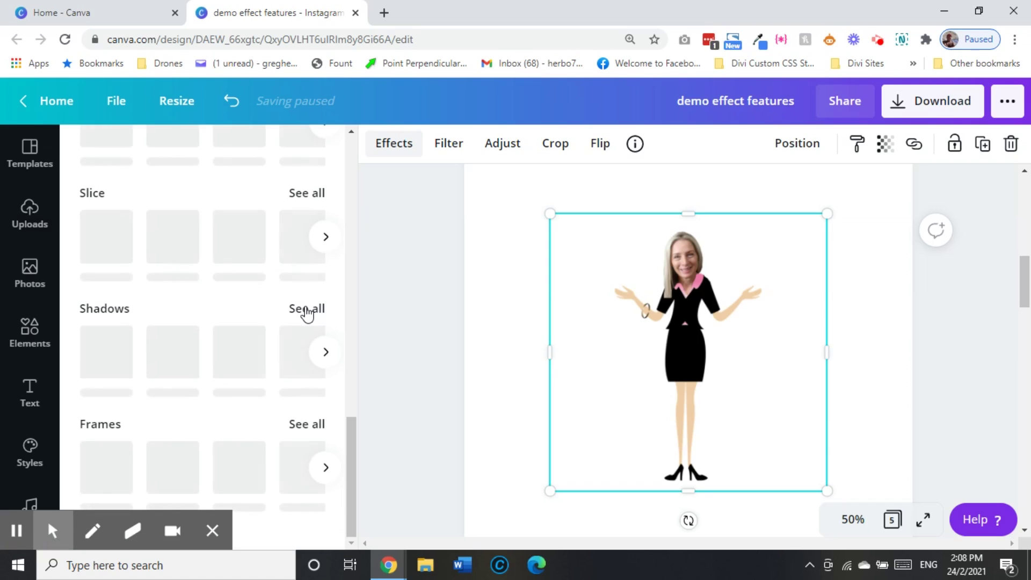
- Try the Glow, Drop, Angle, Curved and Page Lift shadows, then apply Backdrop to the figure
click(307, 310)
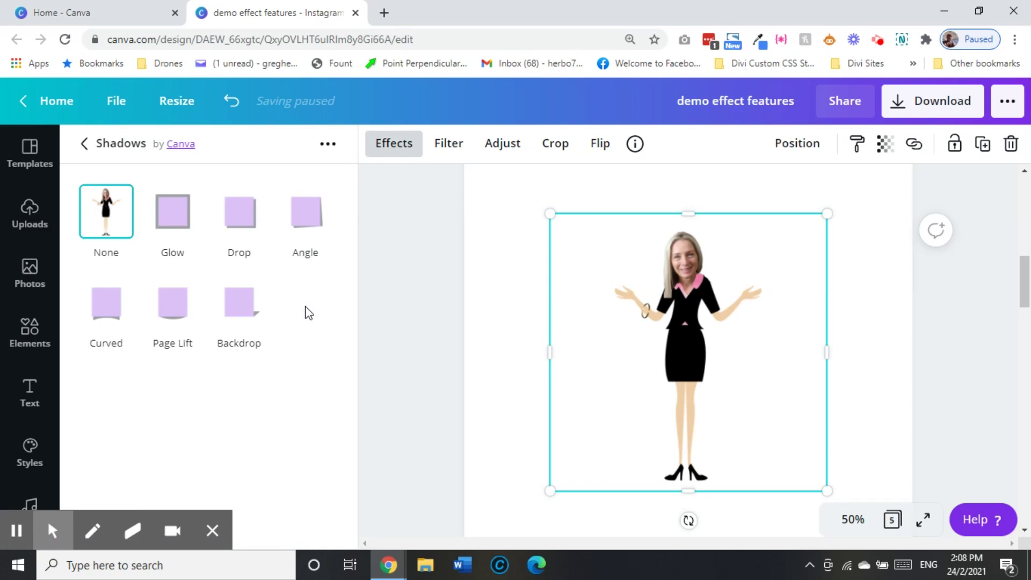
click(177, 222)
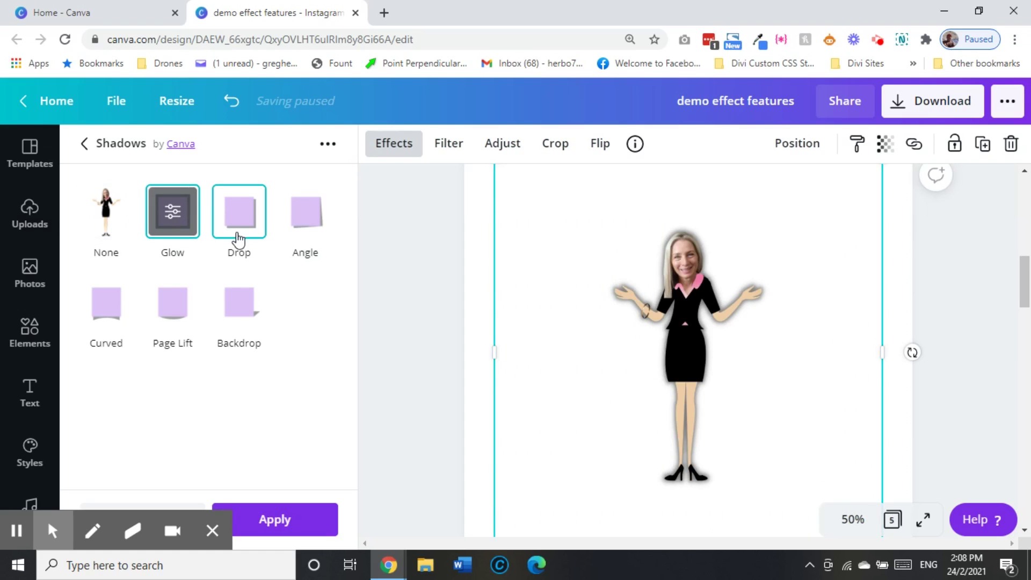
click(243, 225)
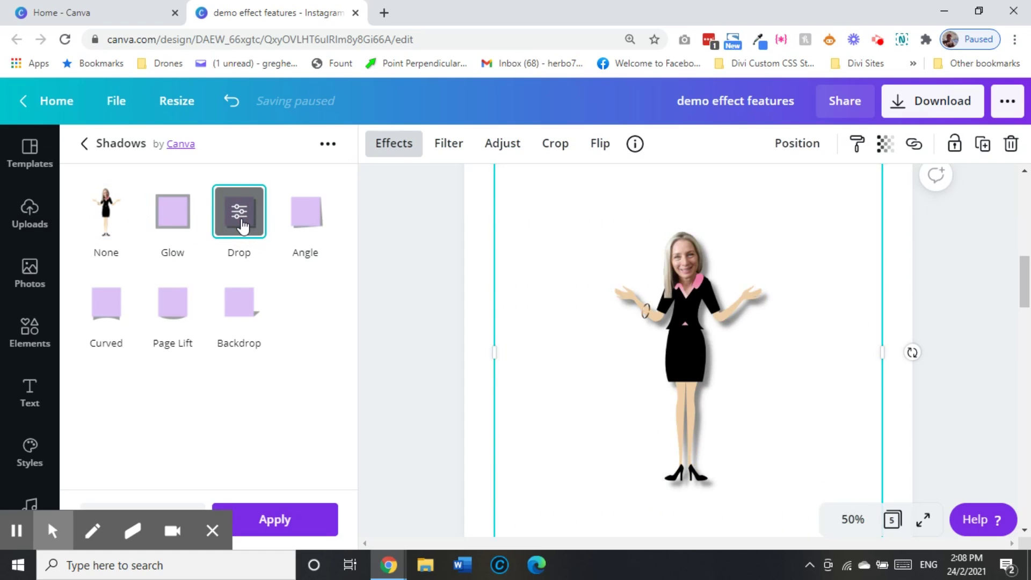
click(301, 223)
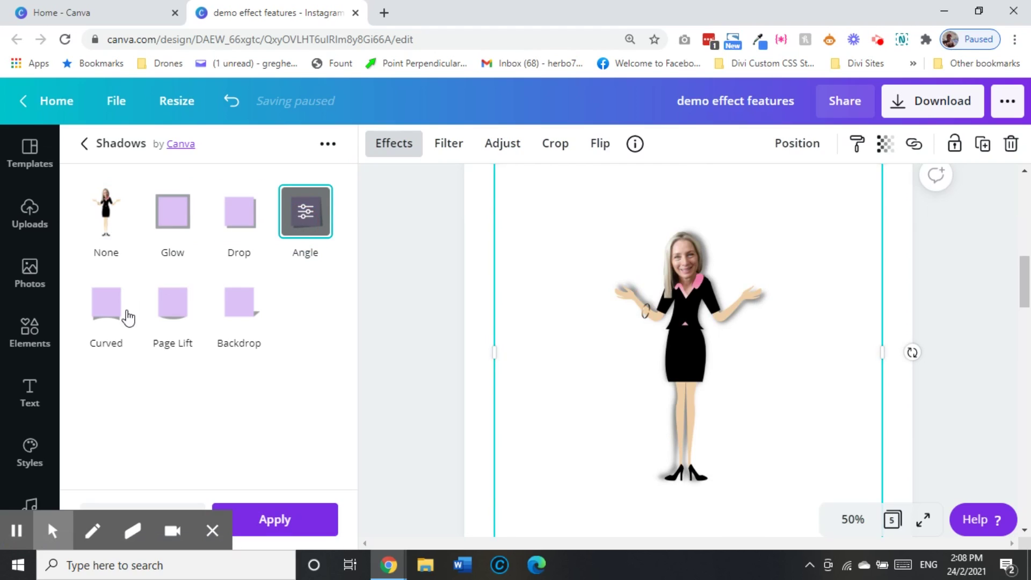
click(101, 317)
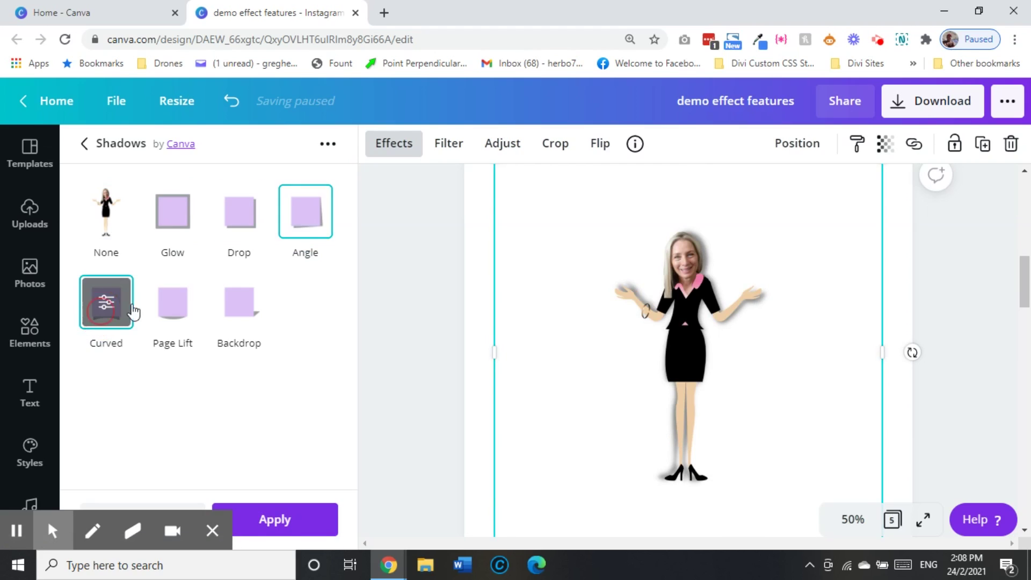
click(176, 314)
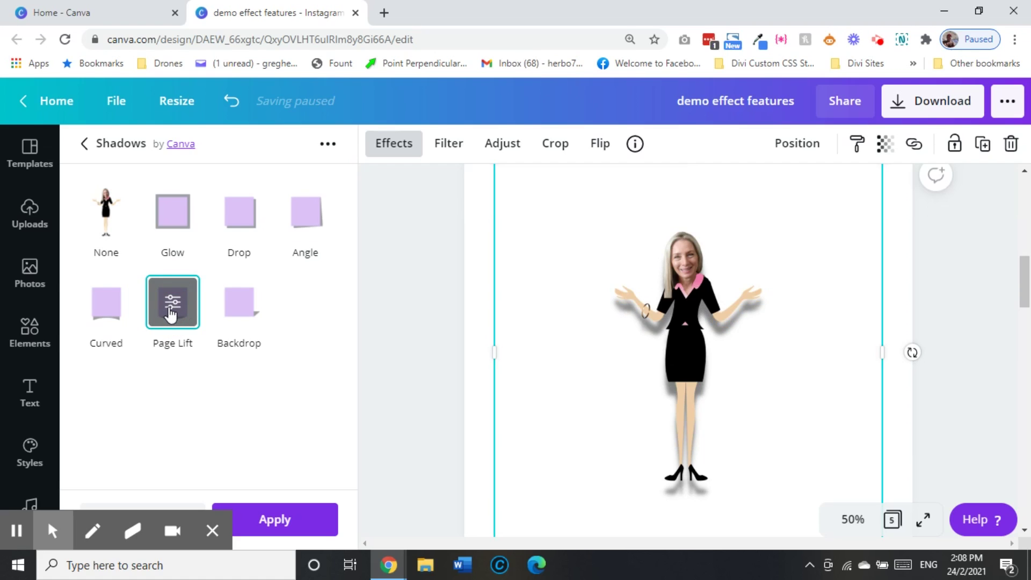
click(243, 314)
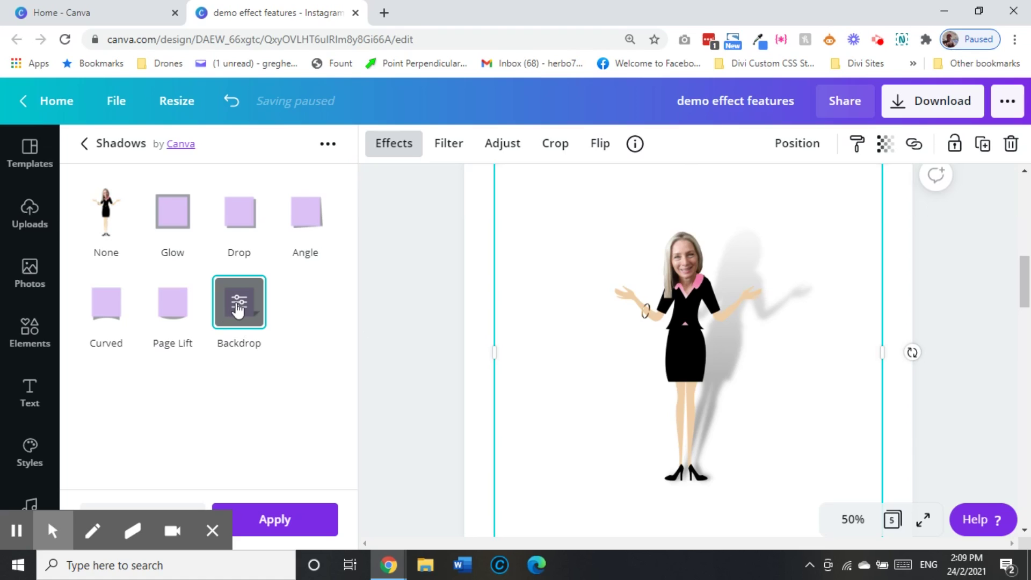
- Set Backdrop to vertical angle 11, horizontal 45, transparency 72, blur 6, colour #F41CB7
click(238, 309)
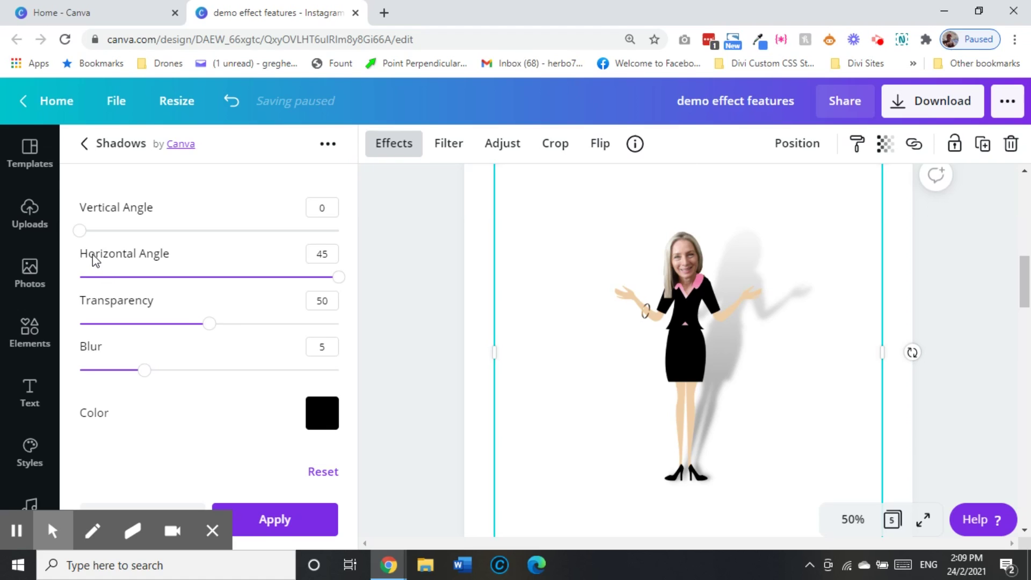
drag(79, 234, 111, 239)
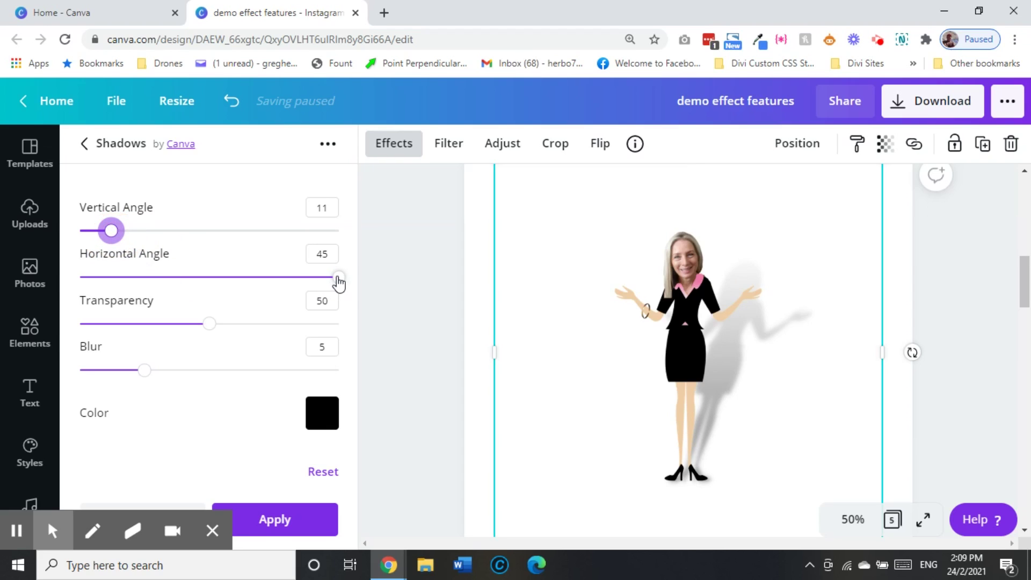
drag(338, 281, 362, 280)
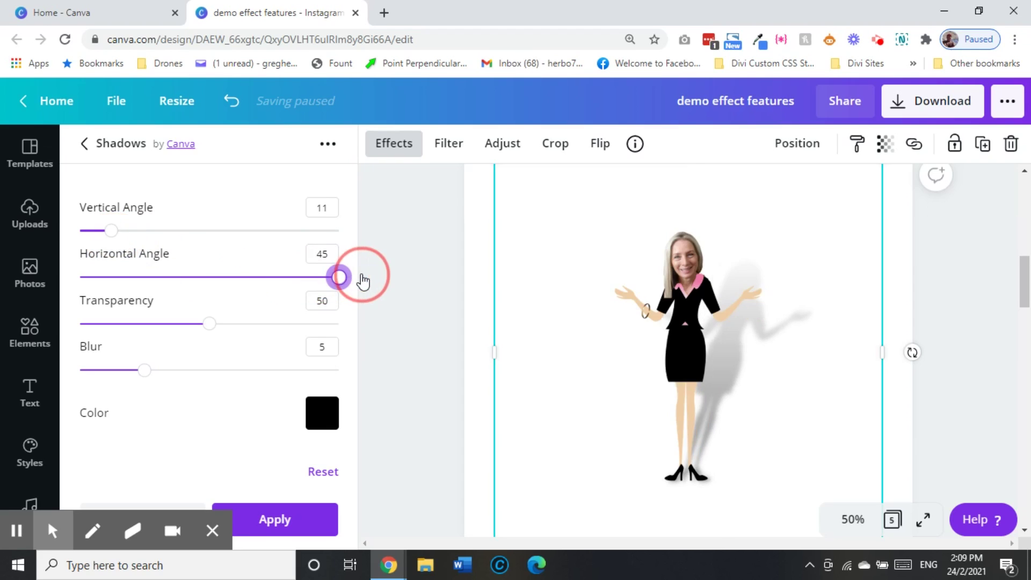
drag(210, 324, 267, 326)
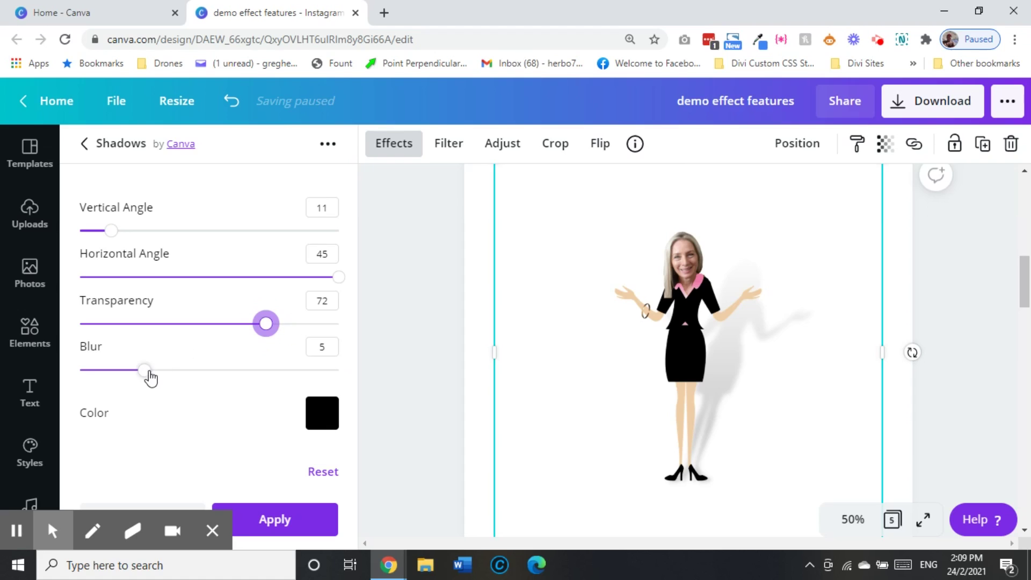
drag(150, 375, 217, 369)
click(323, 414)
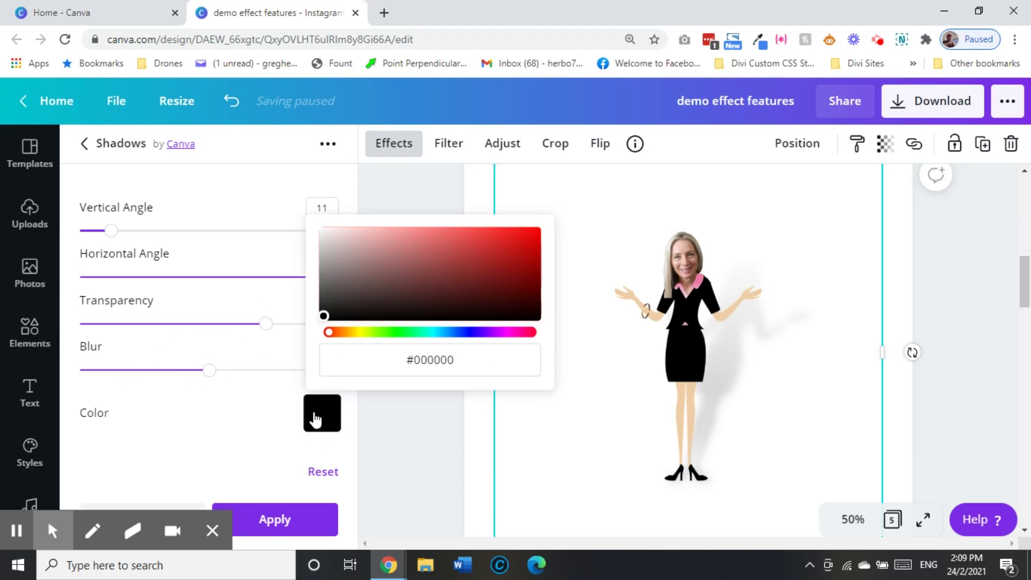
click(507, 333)
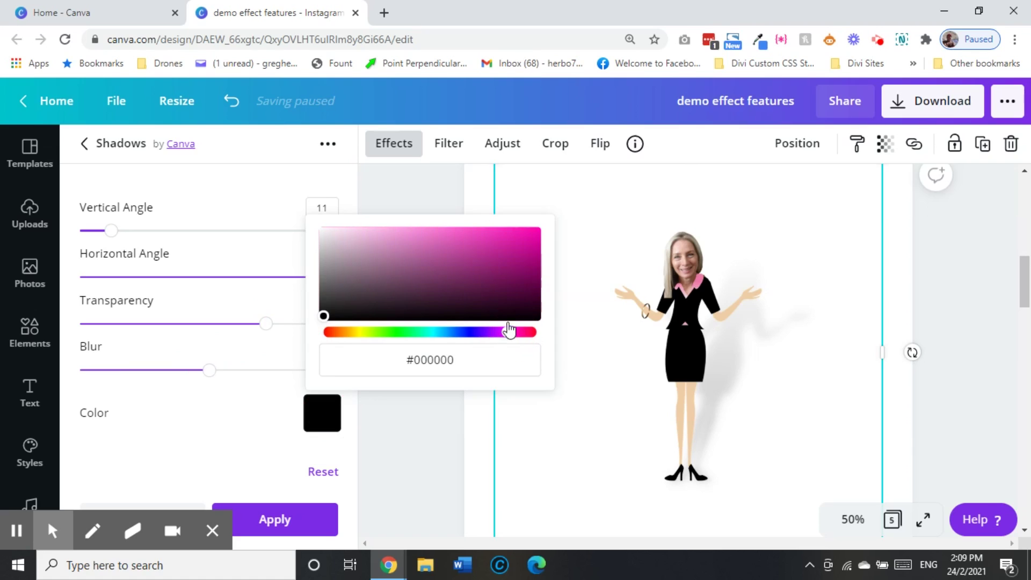
click(516, 232)
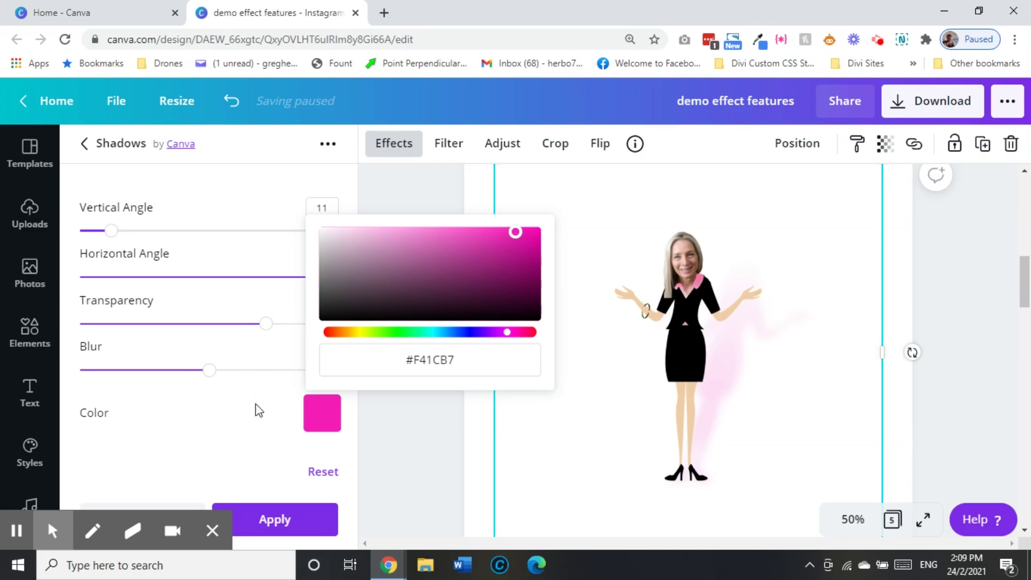
drag(207, 379, 157, 370)
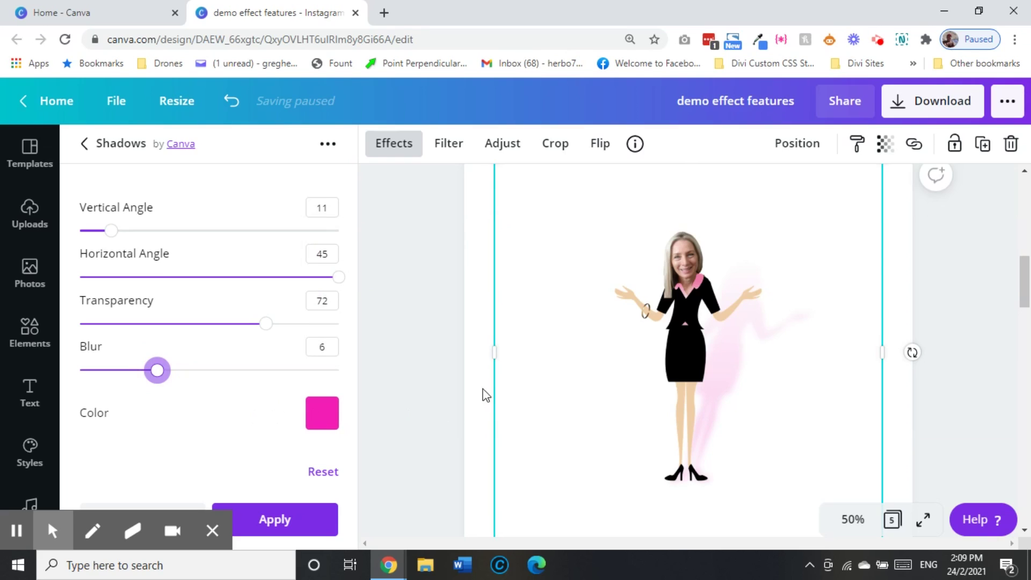
- Select the page 5 PINK photo, try the Curved shadow, then apply Page Lift instead
scroll(483, 395, down, 15)
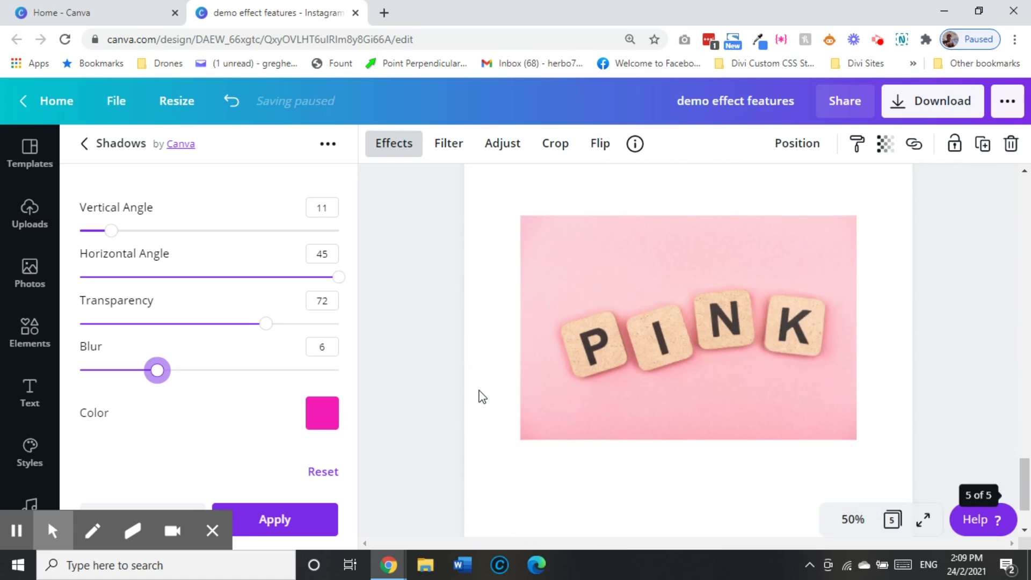
click(725, 380)
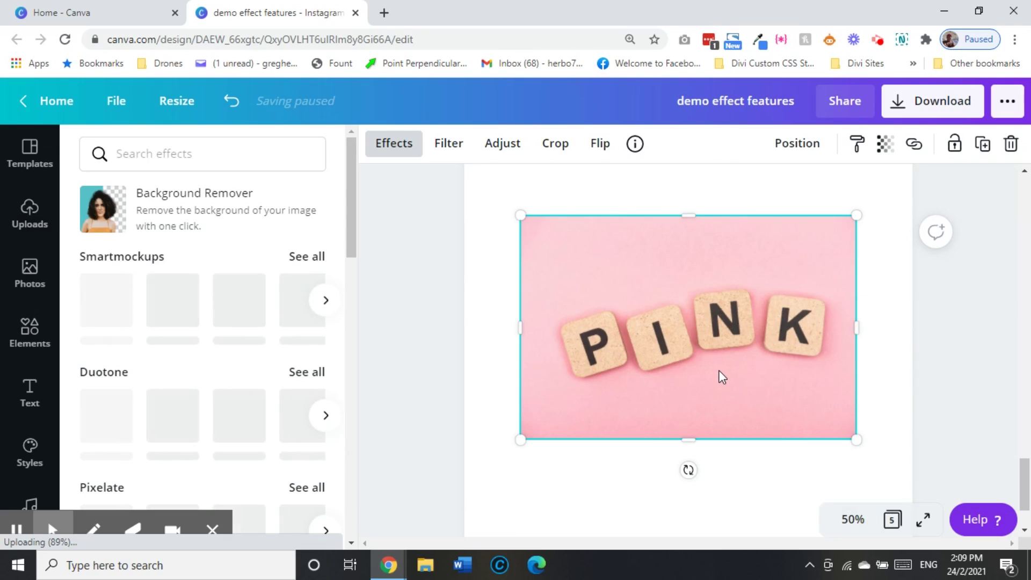
click(395, 140)
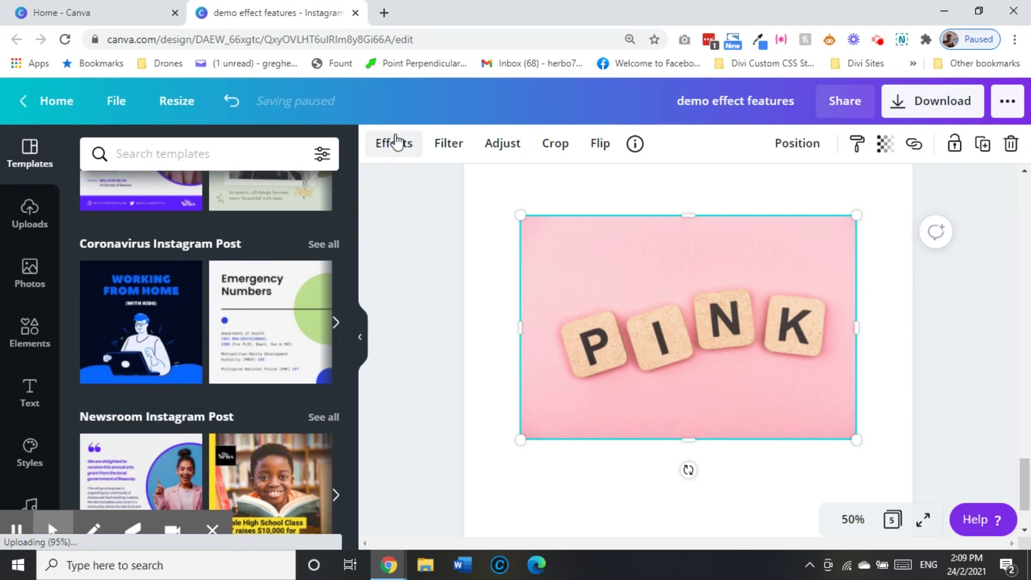
click(396, 142)
scroll(255, 255, down, 10)
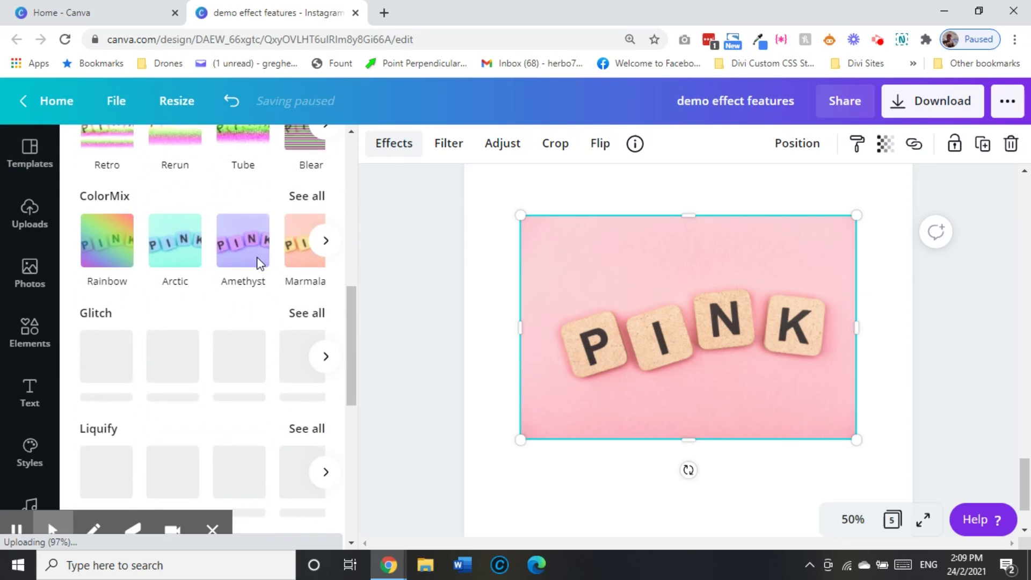
scroll(256, 257, down, 8)
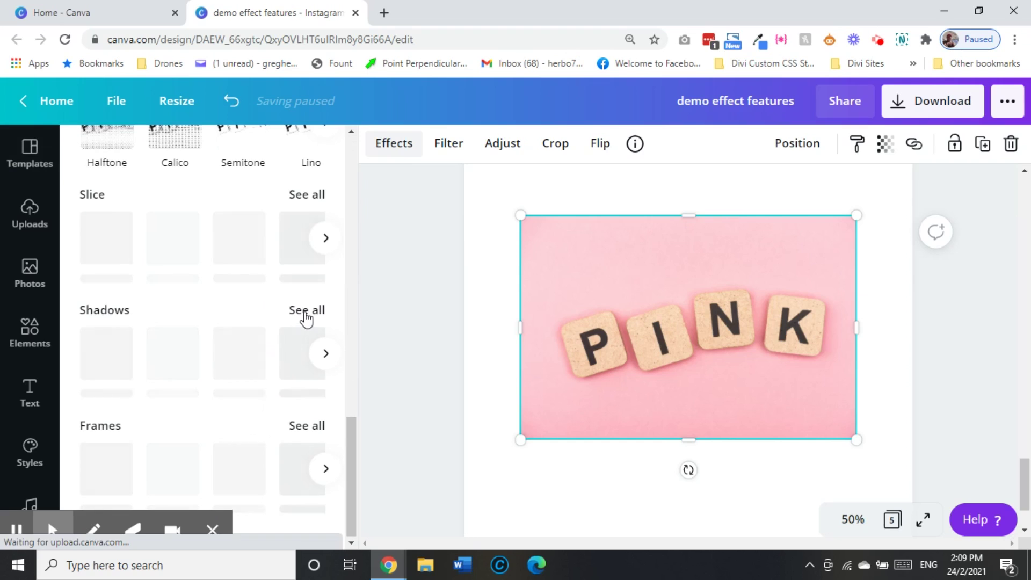
click(306, 311)
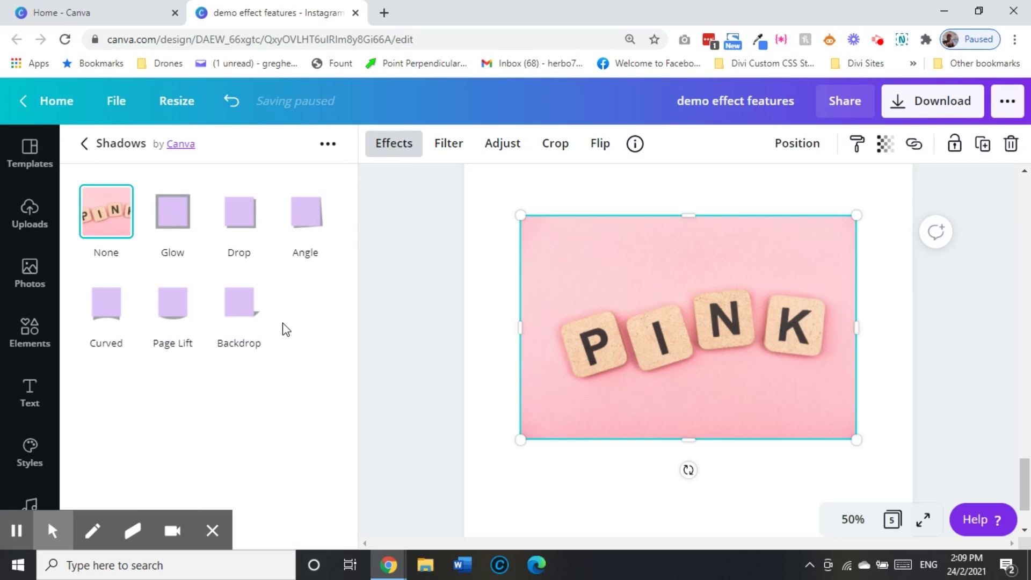
click(99, 324)
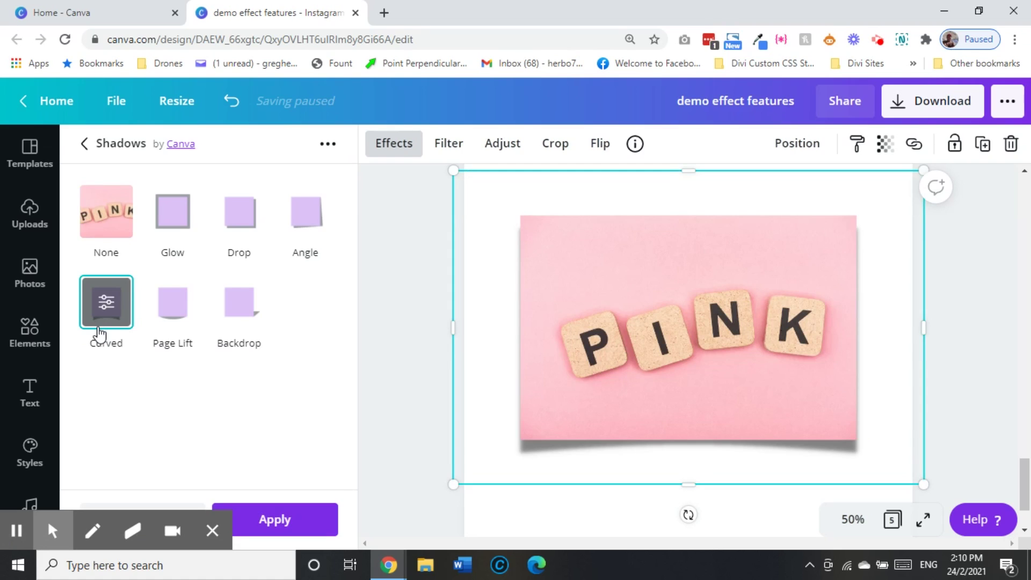
click(170, 320)
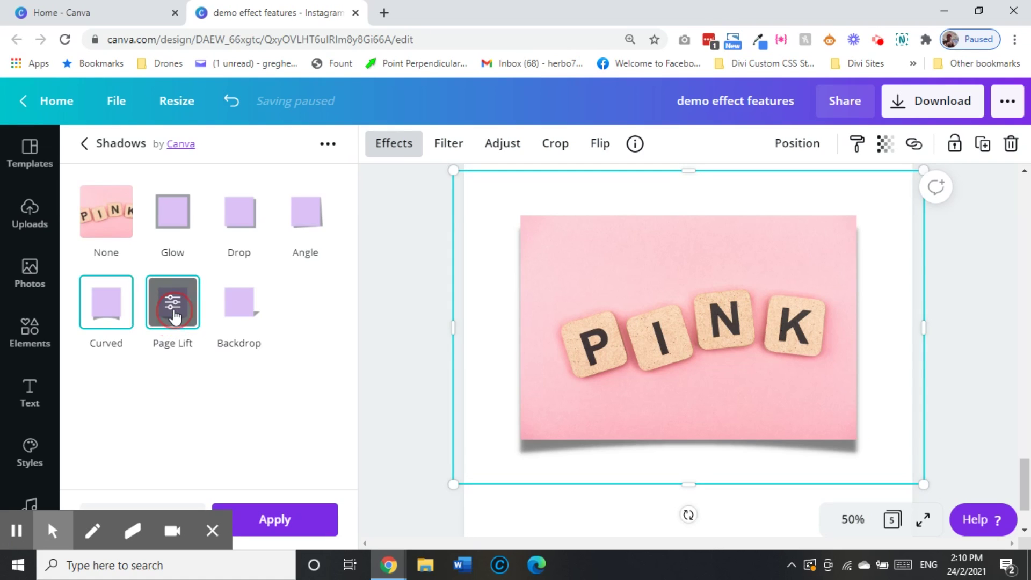